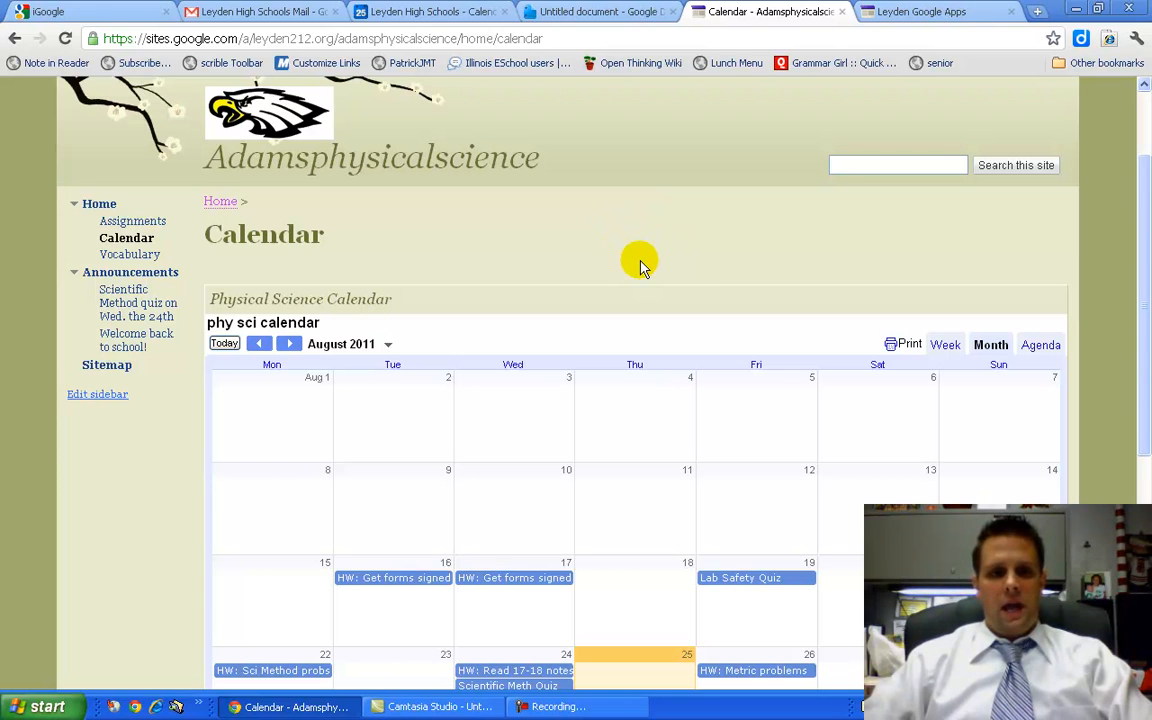
# Step: Examine the August 2011 Physical Science Calendar, viewing the details of both "HW: Get forms signed" events and the Lab Safety Quiz
pyautogui.scroll(-3, 643, 265)
pyautogui.moveTo(322, 145); pyautogui.dragTo(205, 143)
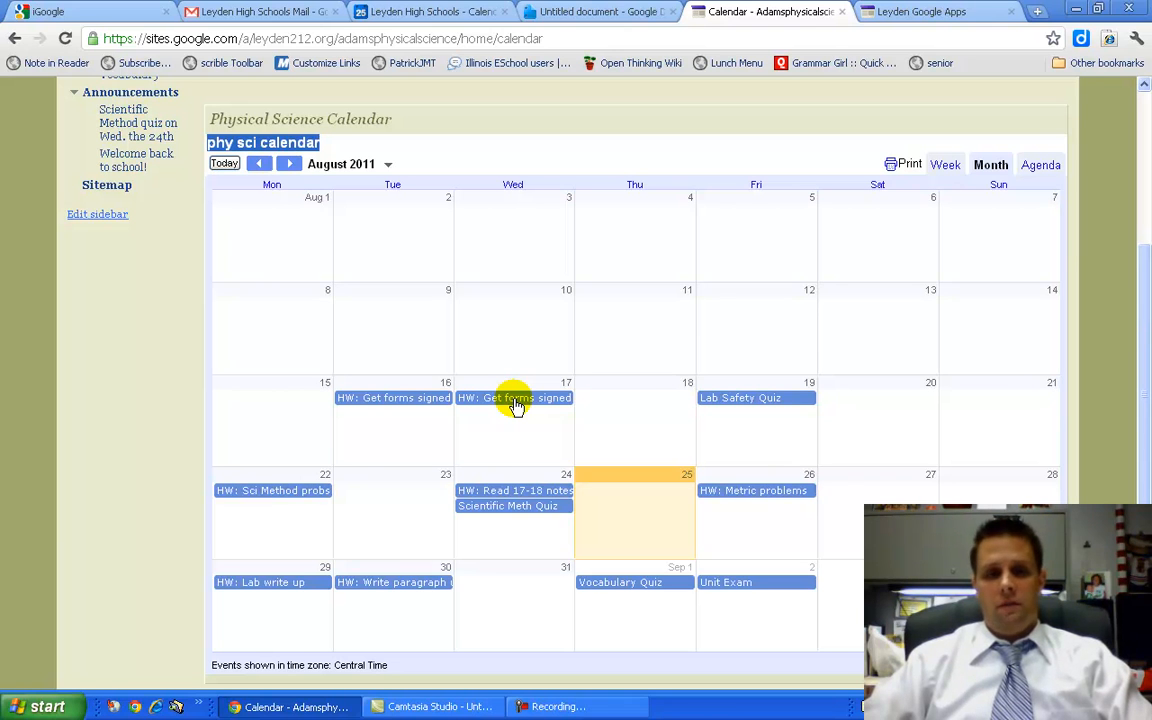
pyautogui.click(401, 400)
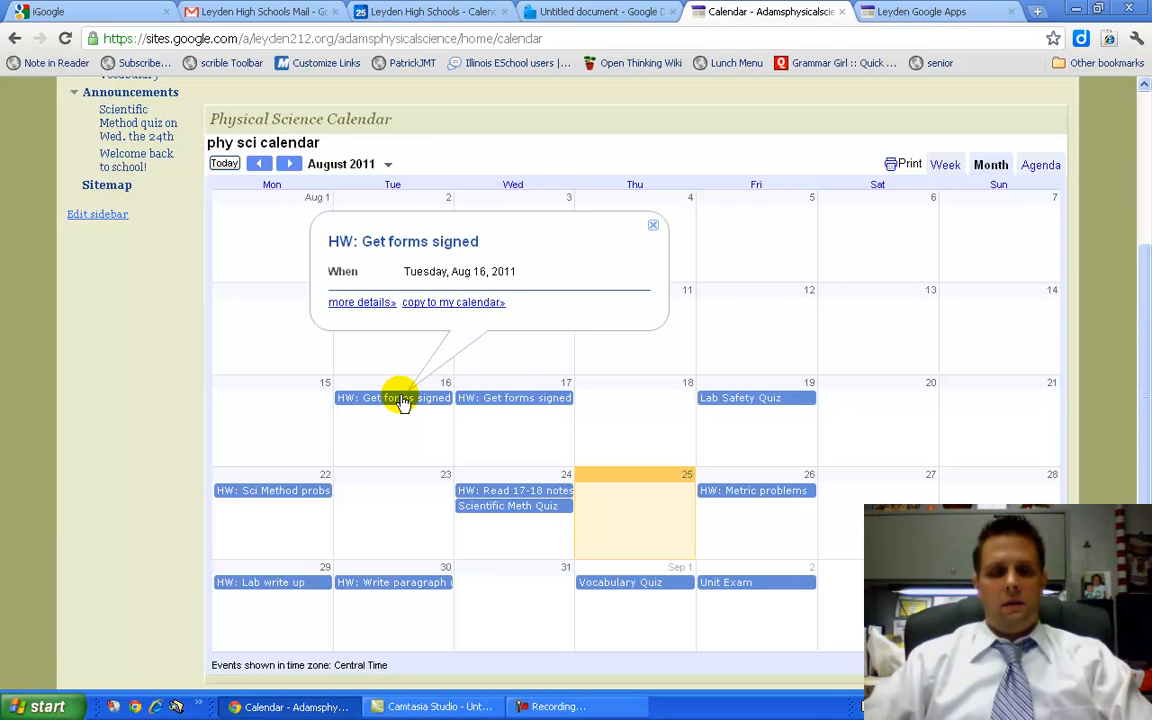
pyautogui.click(520, 400)
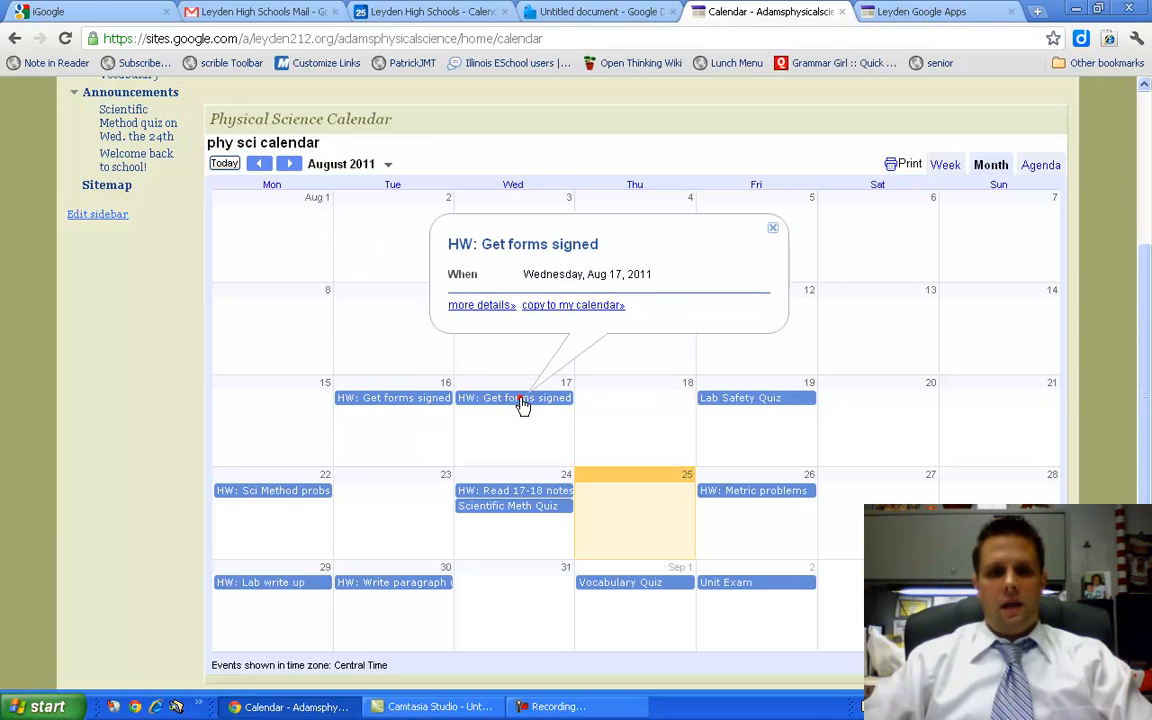
pyautogui.click(734, 400)
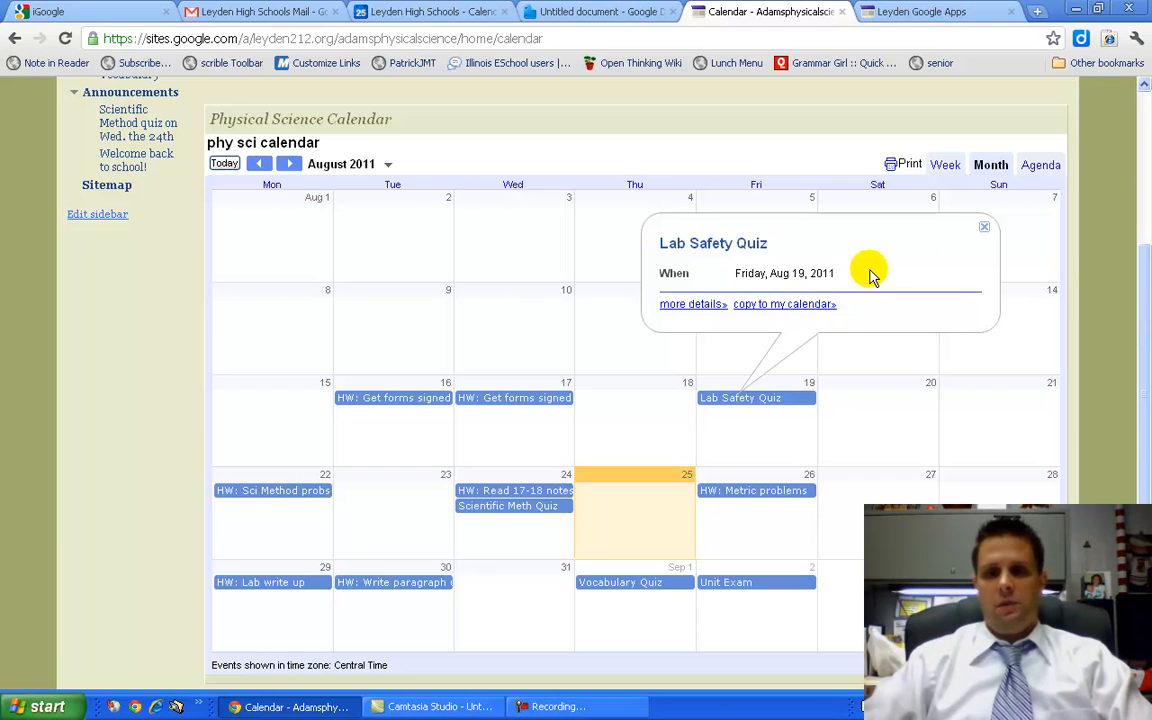
pyautogui.click(986, 230)
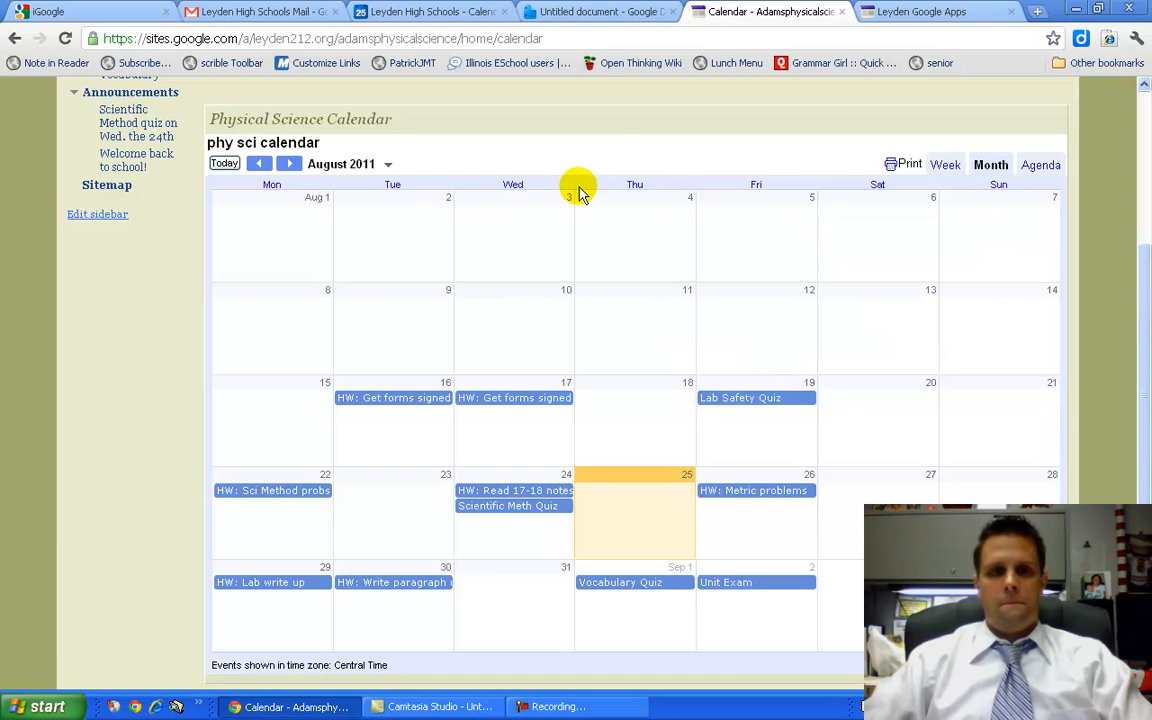
# Step: Switch to Google Calendar and start a new calendar named "Class Calendar"
pyautogui.click(449, 14)
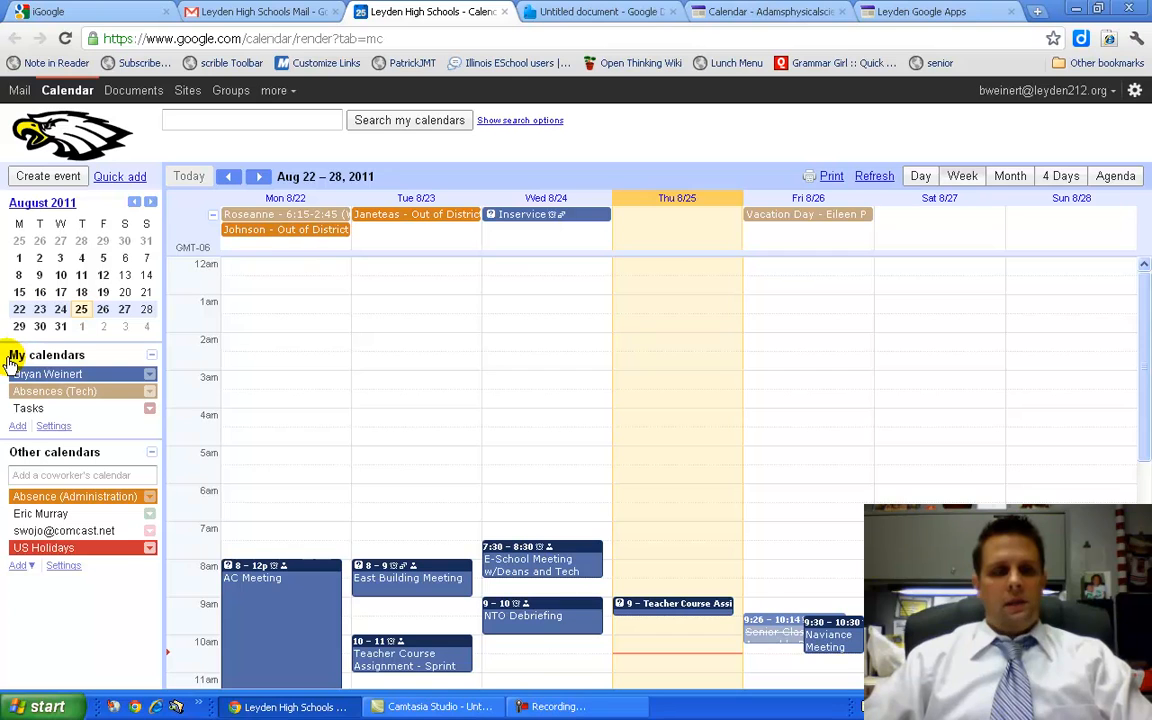
pyautogui.click(20, 427)
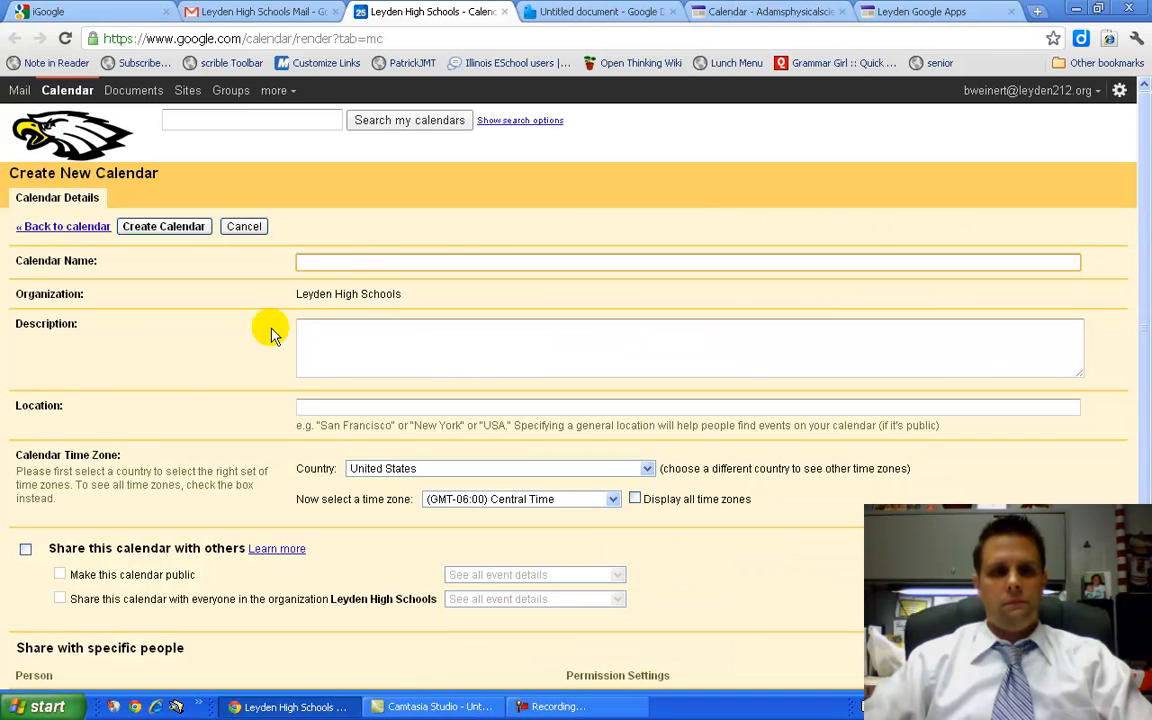
pyautogui.write('Class ')
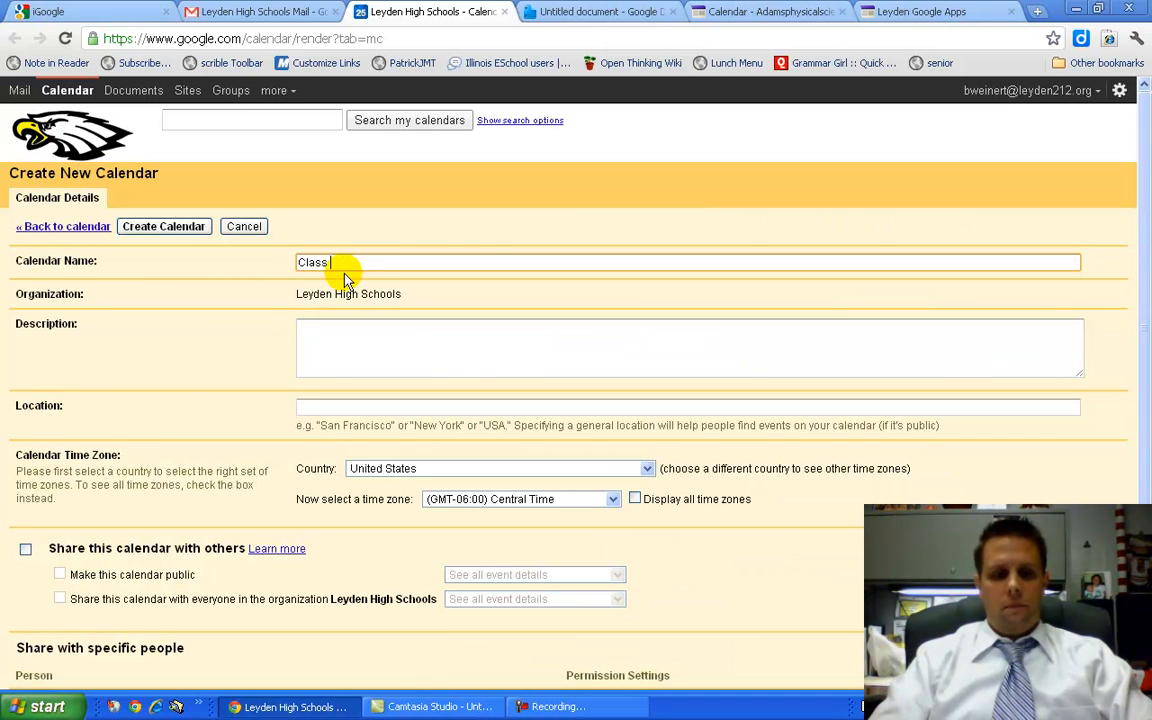
pyautogui.write('Calendar')
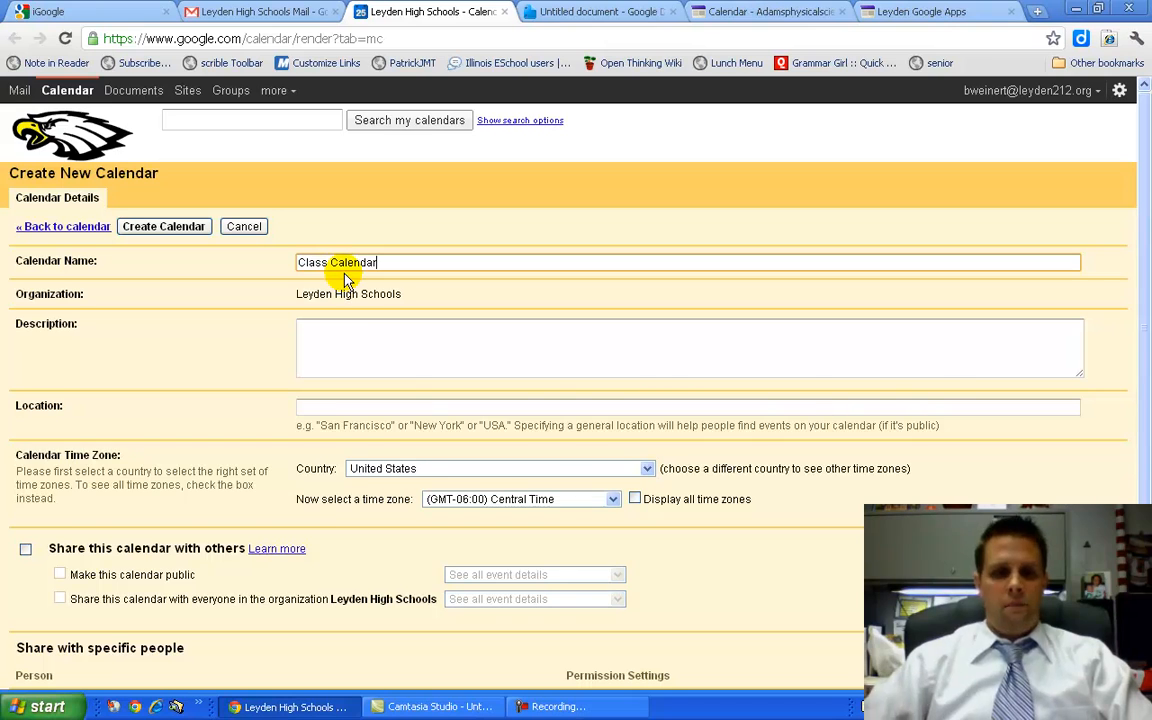
# Step: Share the new calendar with others as public and create it, accepting that all its events are visible to the world
pyautogui.scroll(-1, 366, 312)
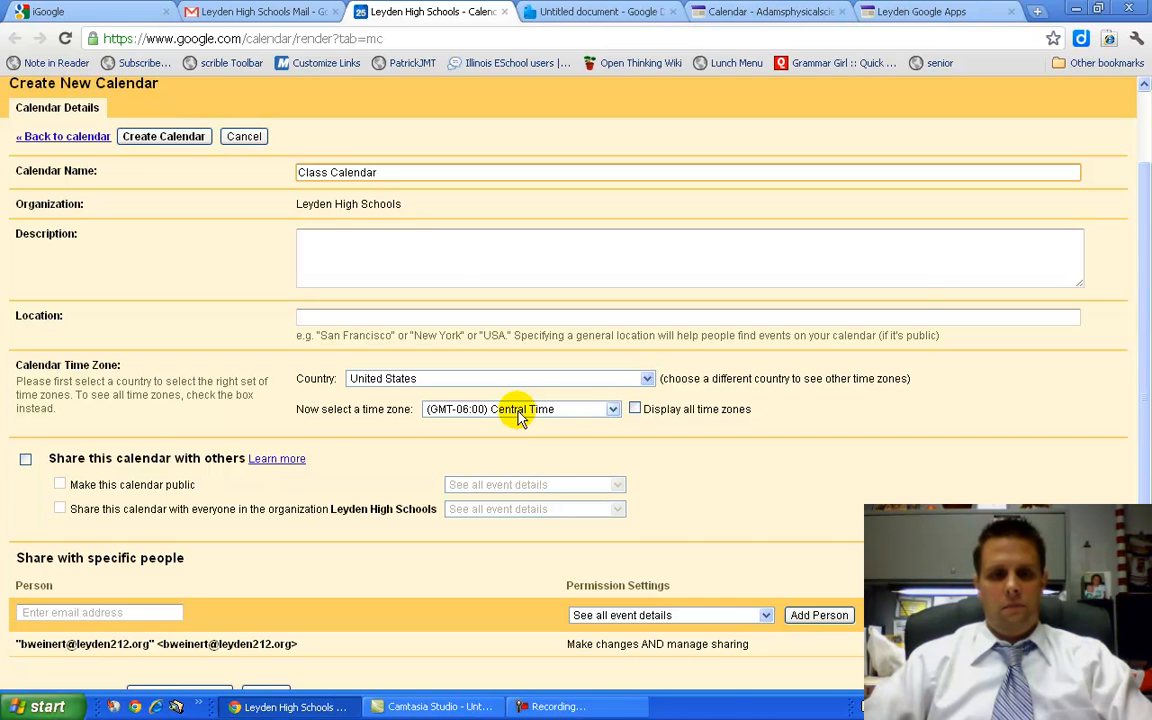
pyautogui.scroll(-1, 303, 425)
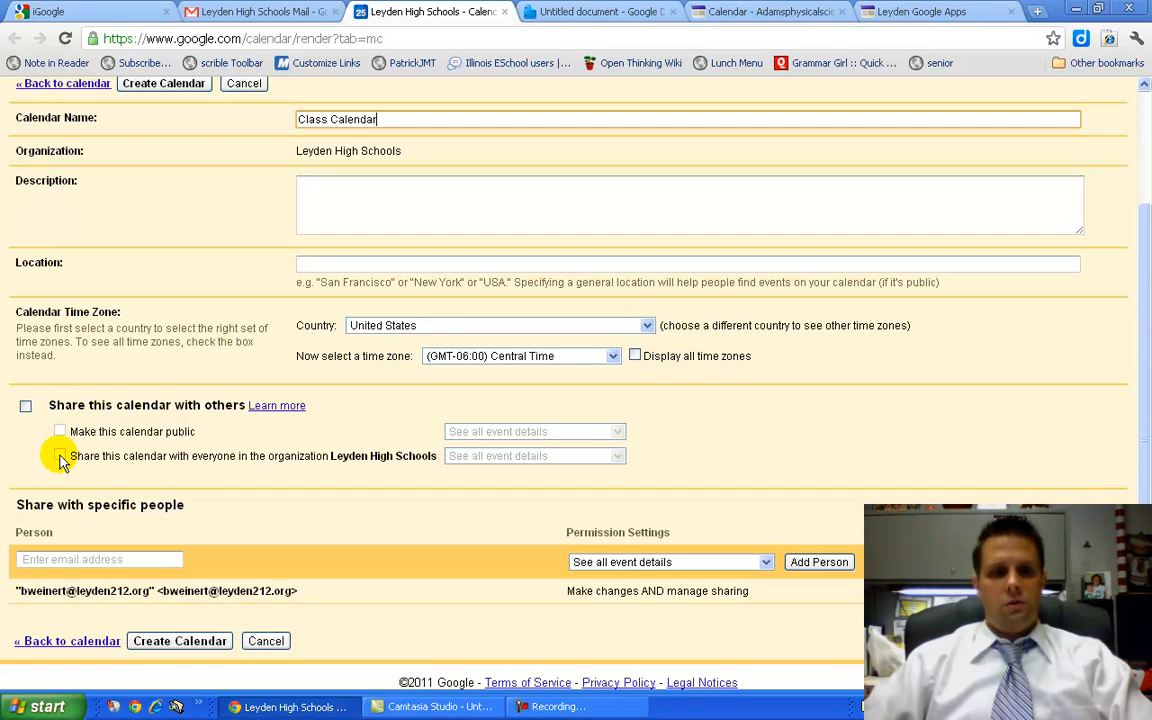
pyautogui.click(25, 407)
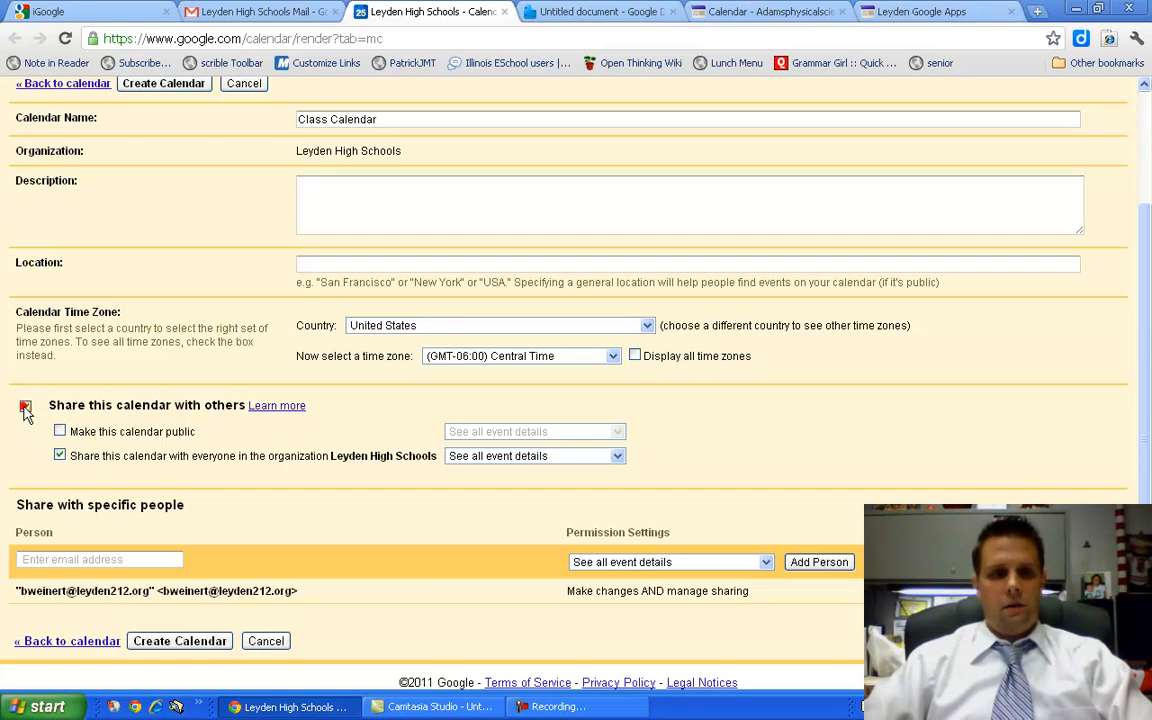
pyautogui.click(59, 431)
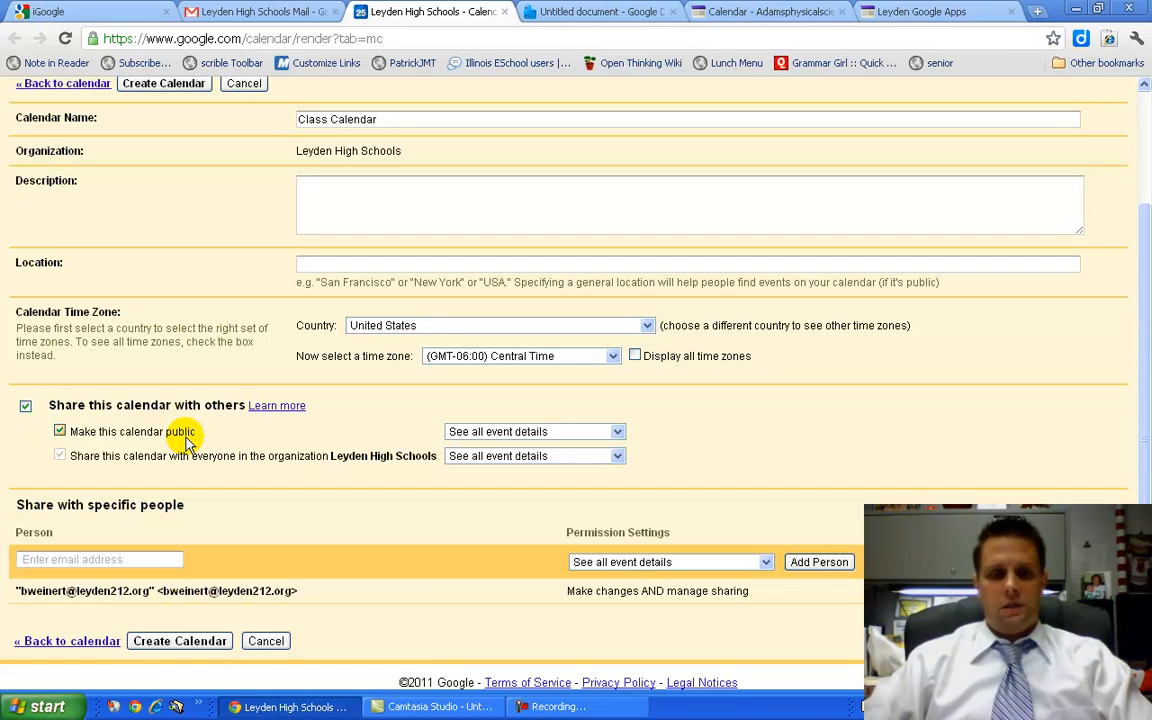
pyautogui.click(205, 643)
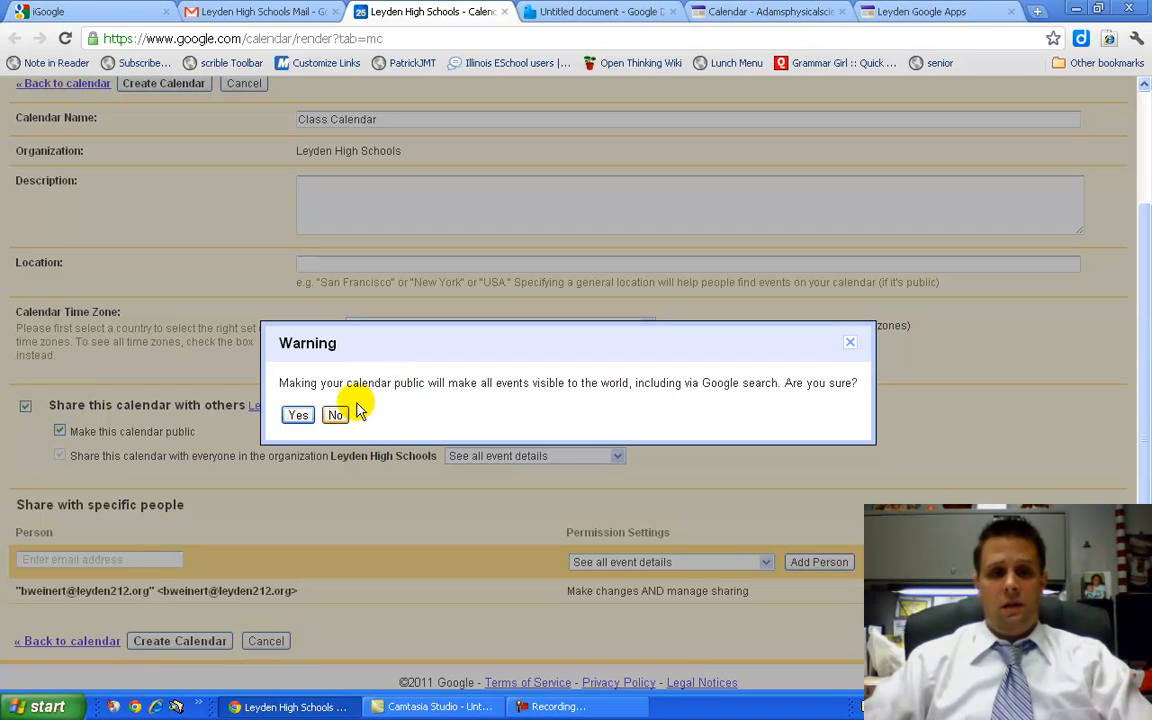
pyautogui.click(297, 416)
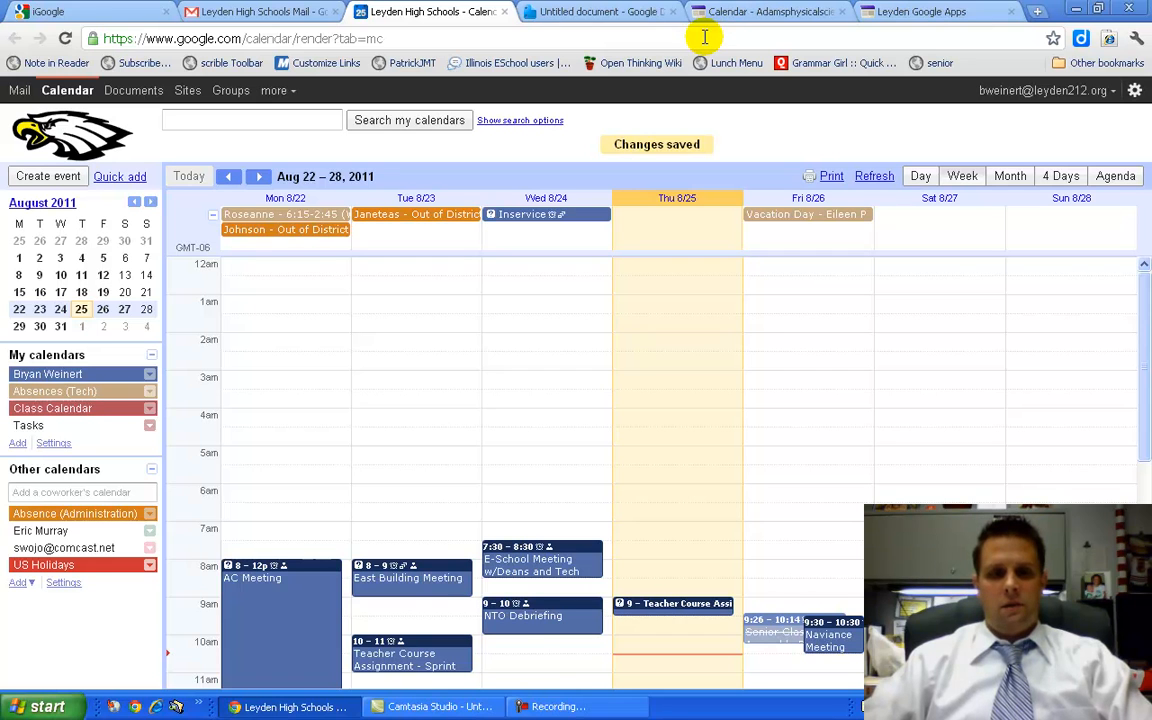
# Step: Switch to the Leyden Google Apps site and create a top-level web page named "Calendar"
pyautogui.click(921, 14)
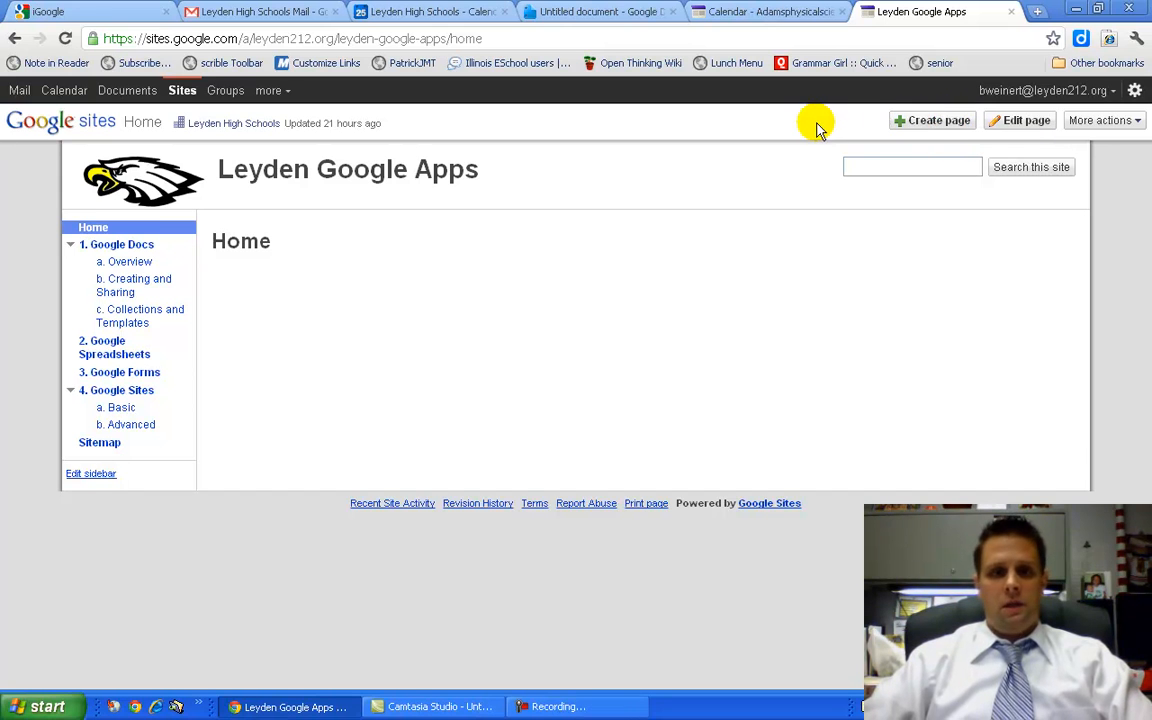
pyautogui.click(931, 124)
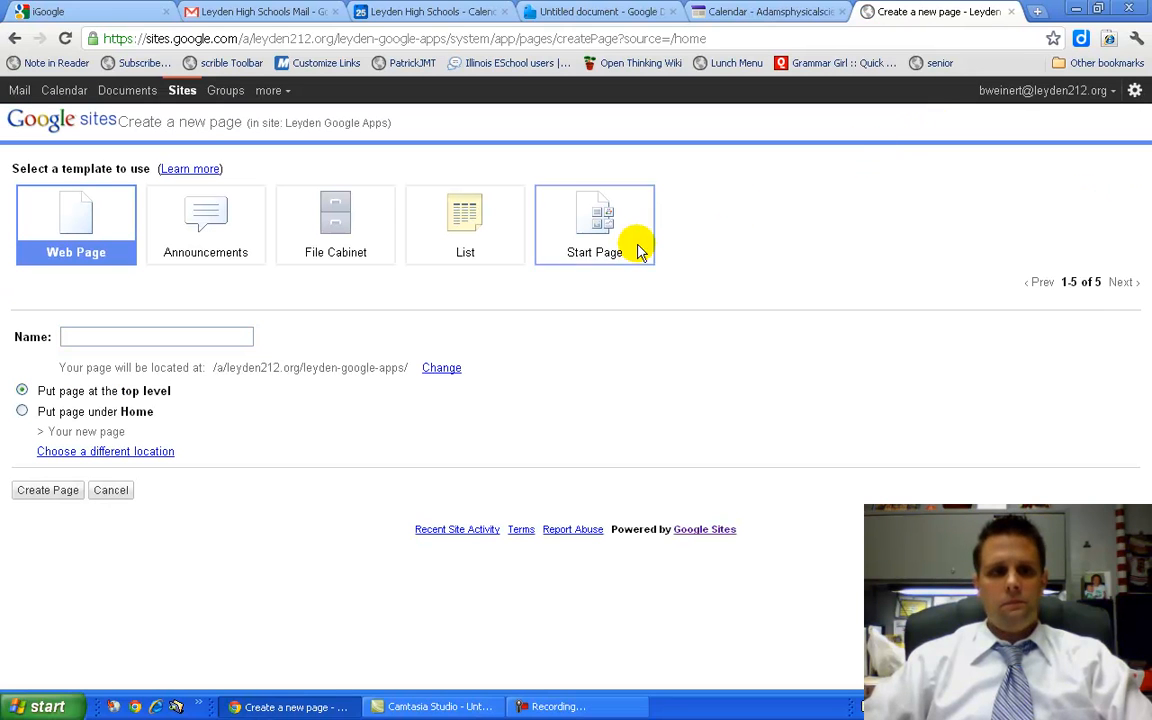
pyautogui.click(239, 334)
pyautogui.write('Calendar')
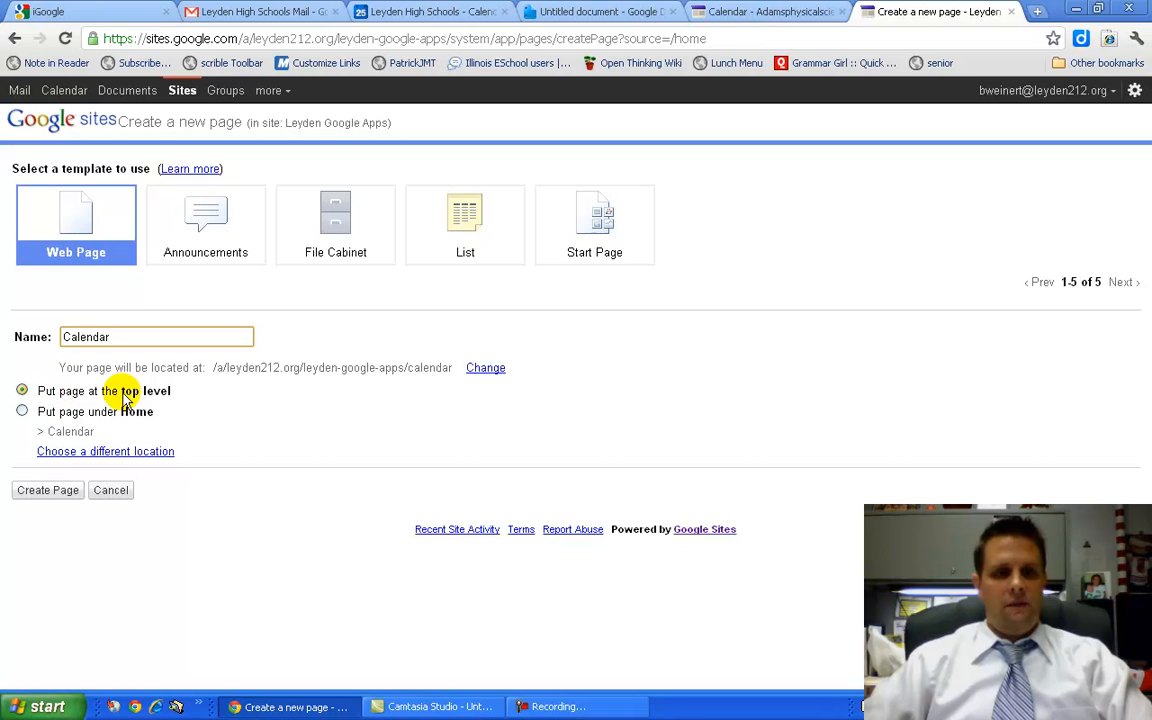
pyautogui.click(44, 494)
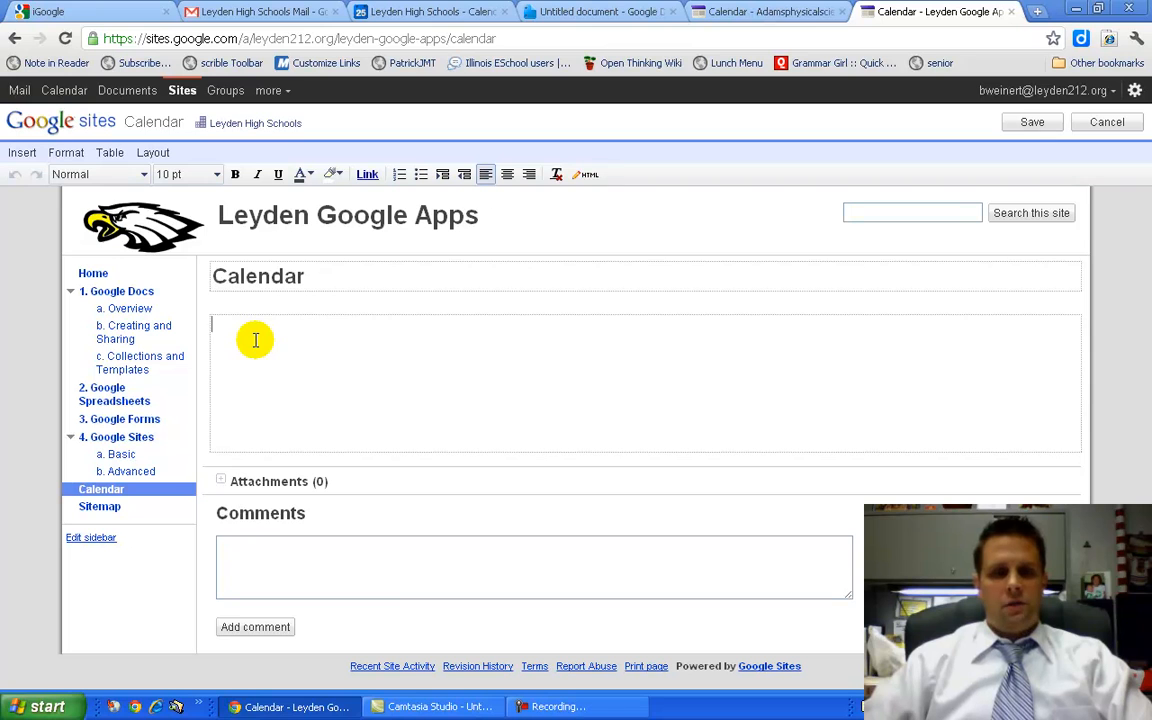
# Step: Insert the Class Calendar into the page body in month view, with the Include title option turned off
pyautogui.click(22, 152)
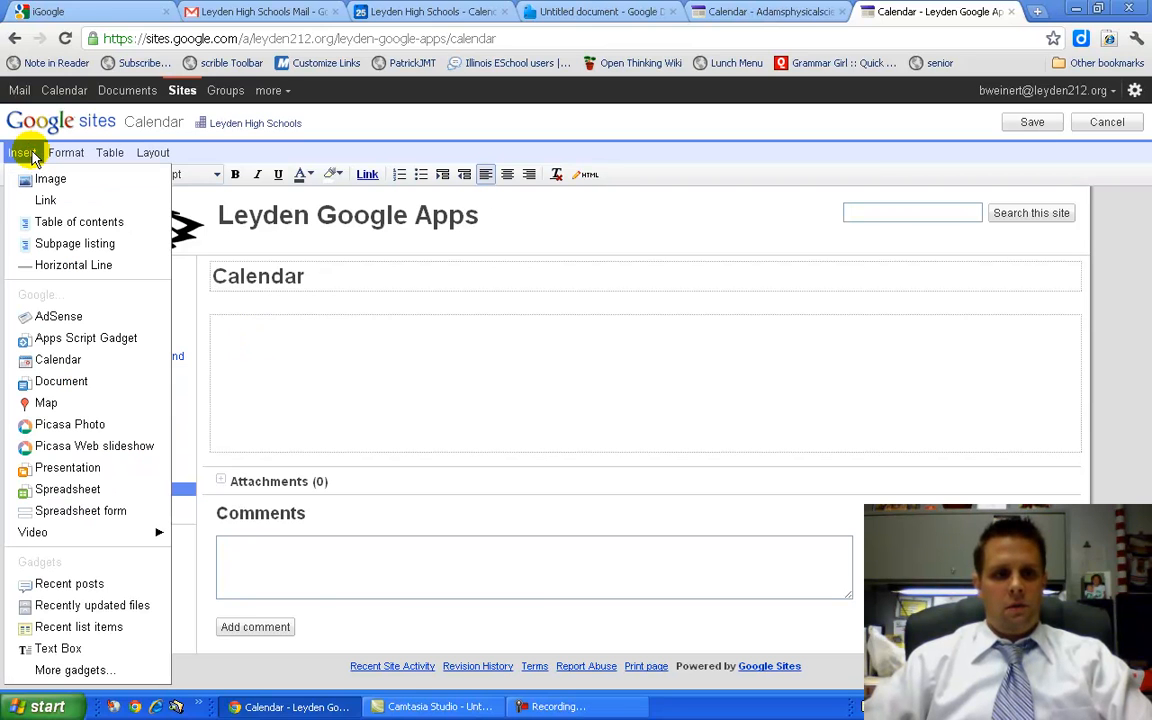
pyautogui.click(56, 359)
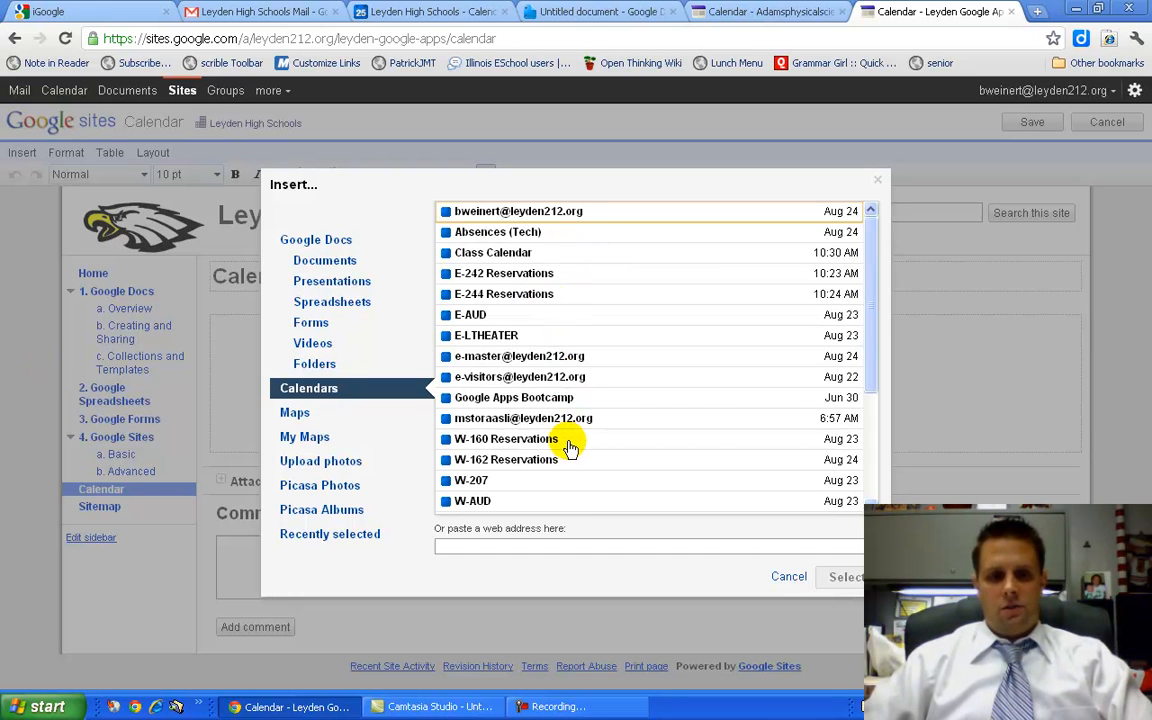
pyautogui.click(487, 254)
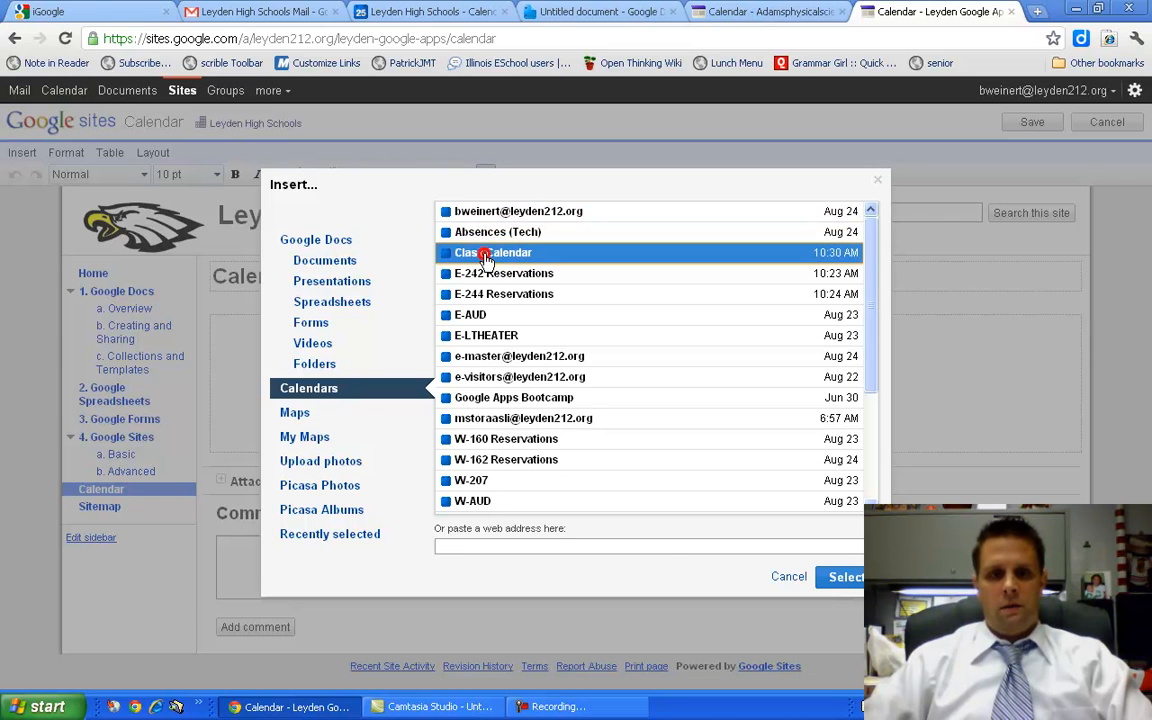
pyautogui.click(845, 577)
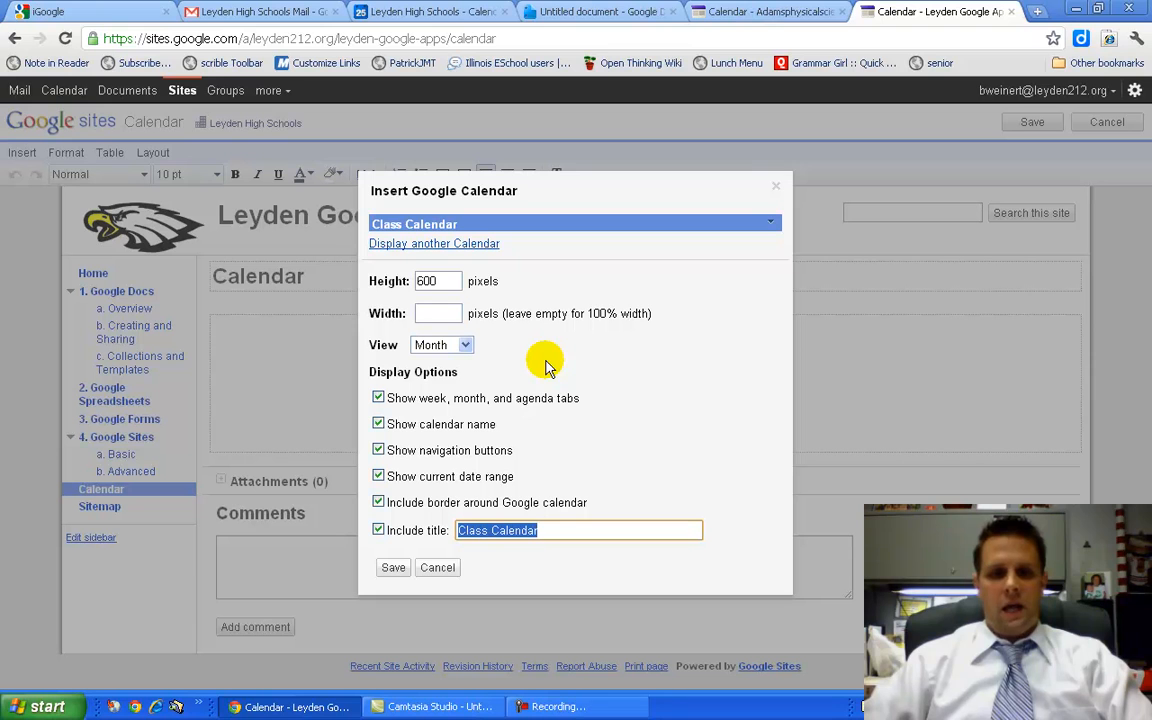
pyautogui.click(379, 531)
pyautogui.click(392, 567)
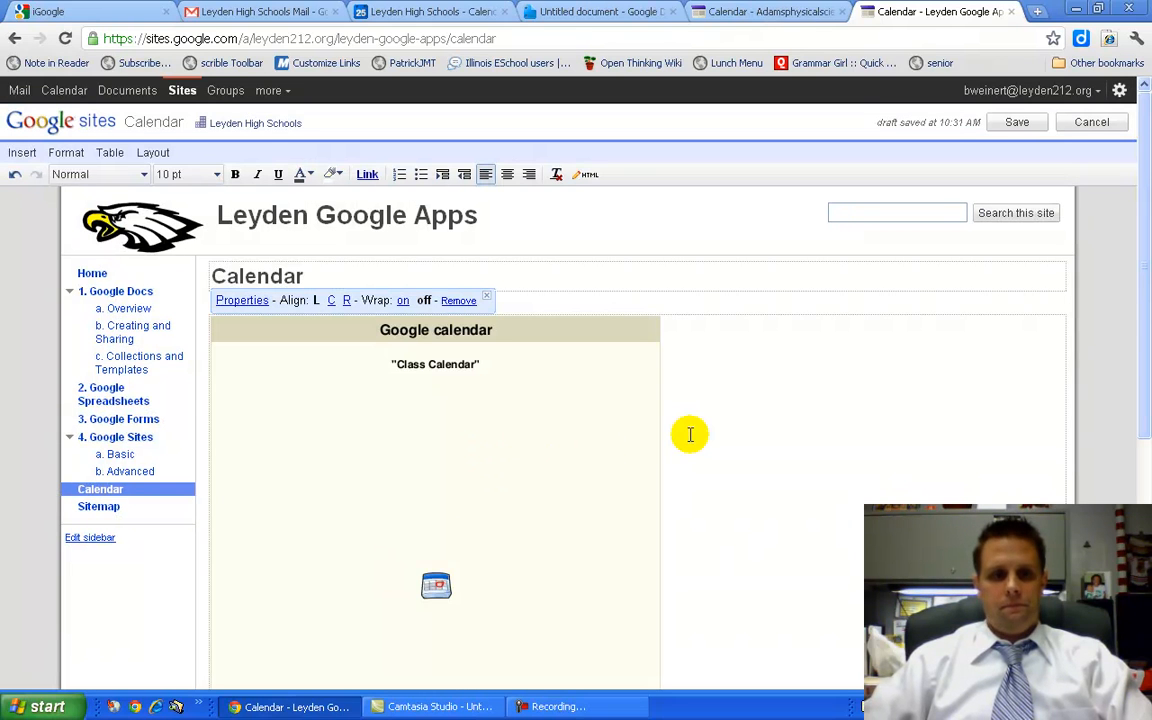
# Step: Save the Calendar page and review the embedded Class Calendar on the published page
pyautogui.scroll(-1, 690, 434)
pyautogui.scroll(1, 690, 434)
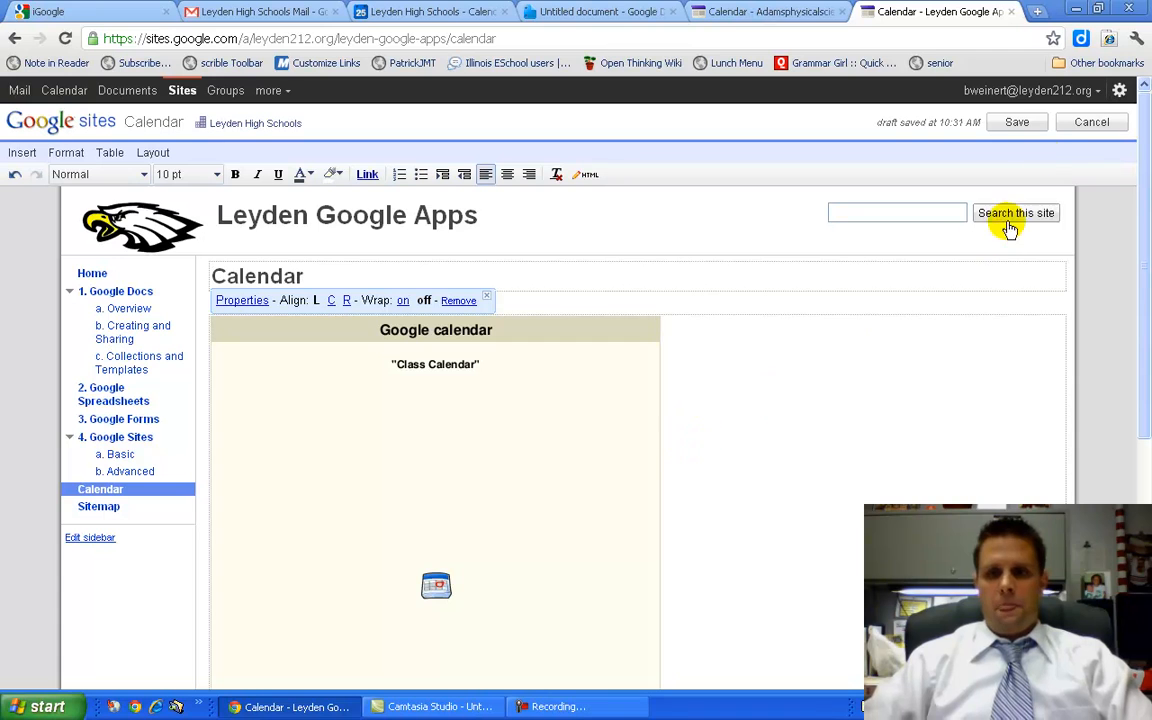
pyautogui.click(1017, 124)
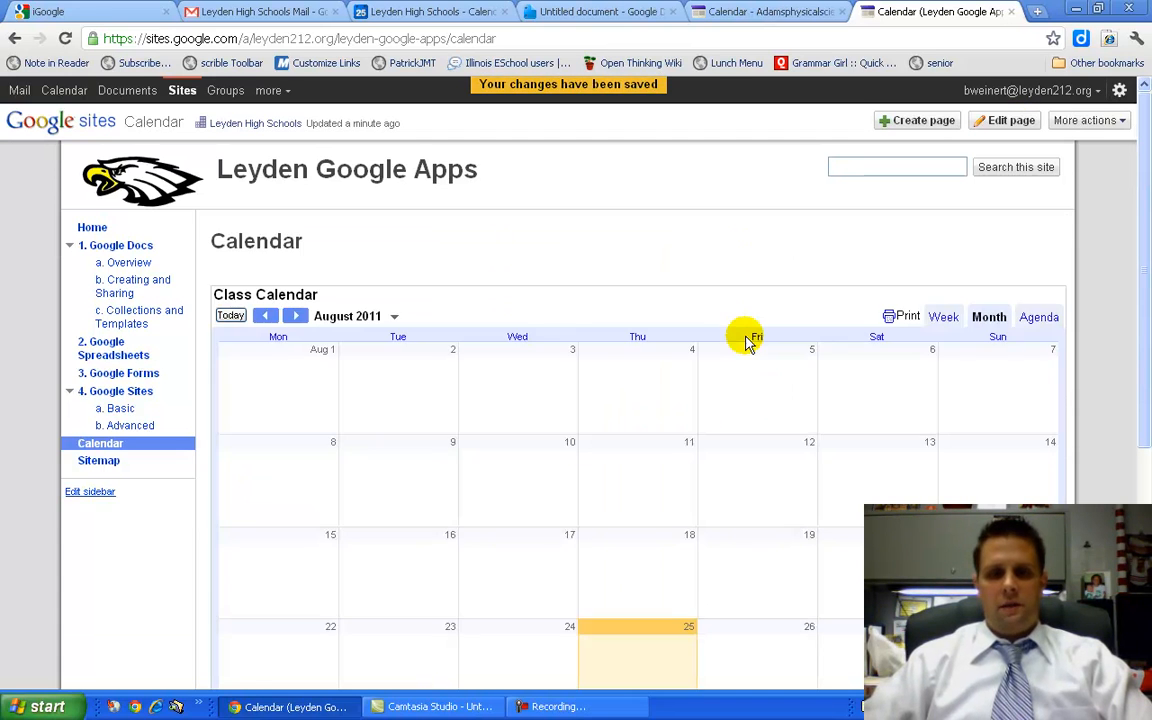
pyautogui.scroll(-2, 748, 340)
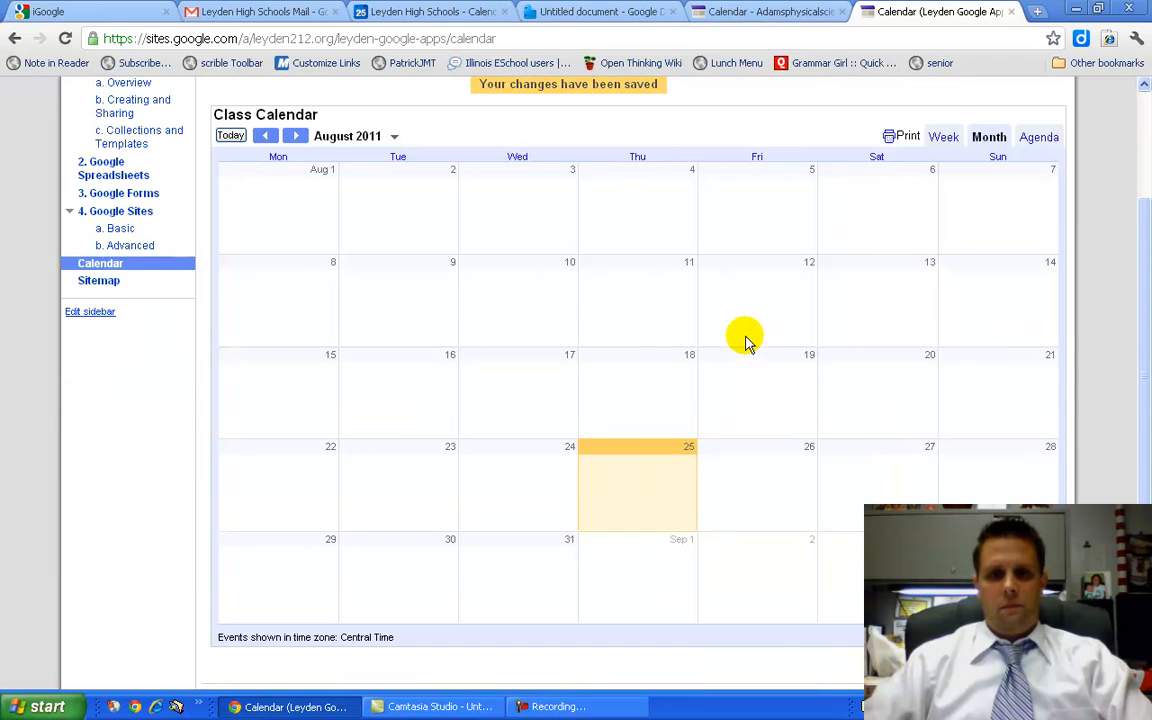
pyautogui.scroll(1, 748, 340)
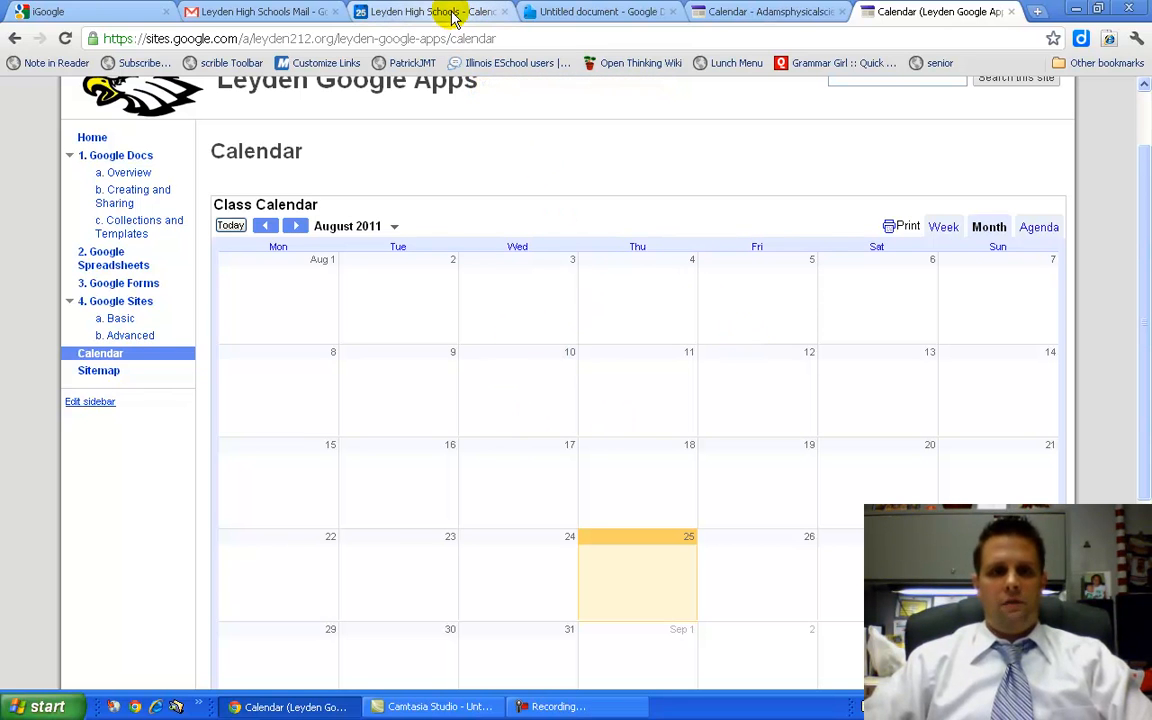
# Step: Switch back to Google Calendar and start a 7:00am event on Thursday 8/25 titled "Homework p. 14 2-22"
pyautogui.click(430, 12)
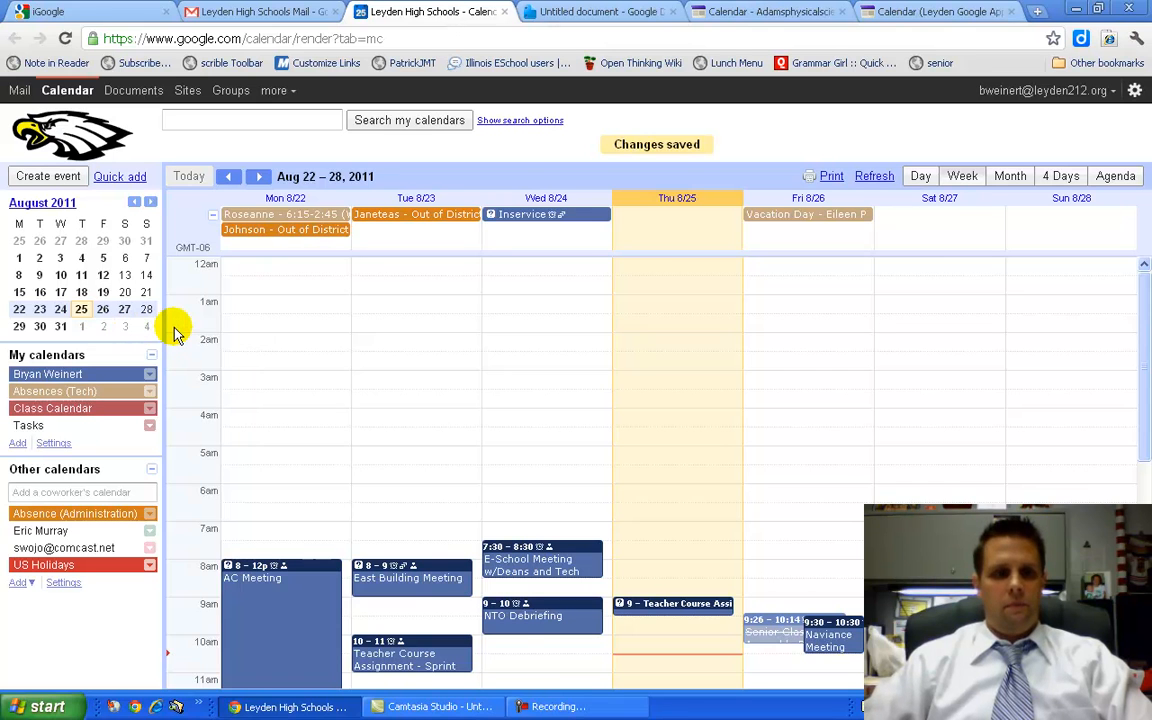
pyautogui.scroll(-2, 410, 370)
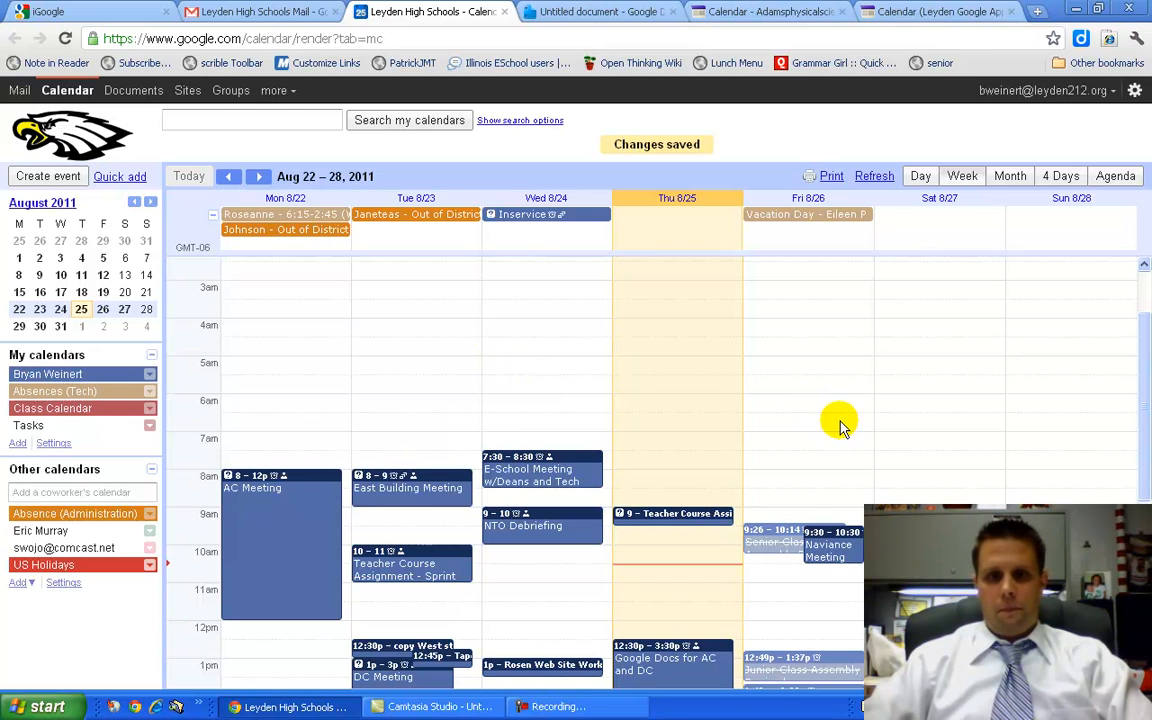
pyautogui.doubleClick(684, 449)
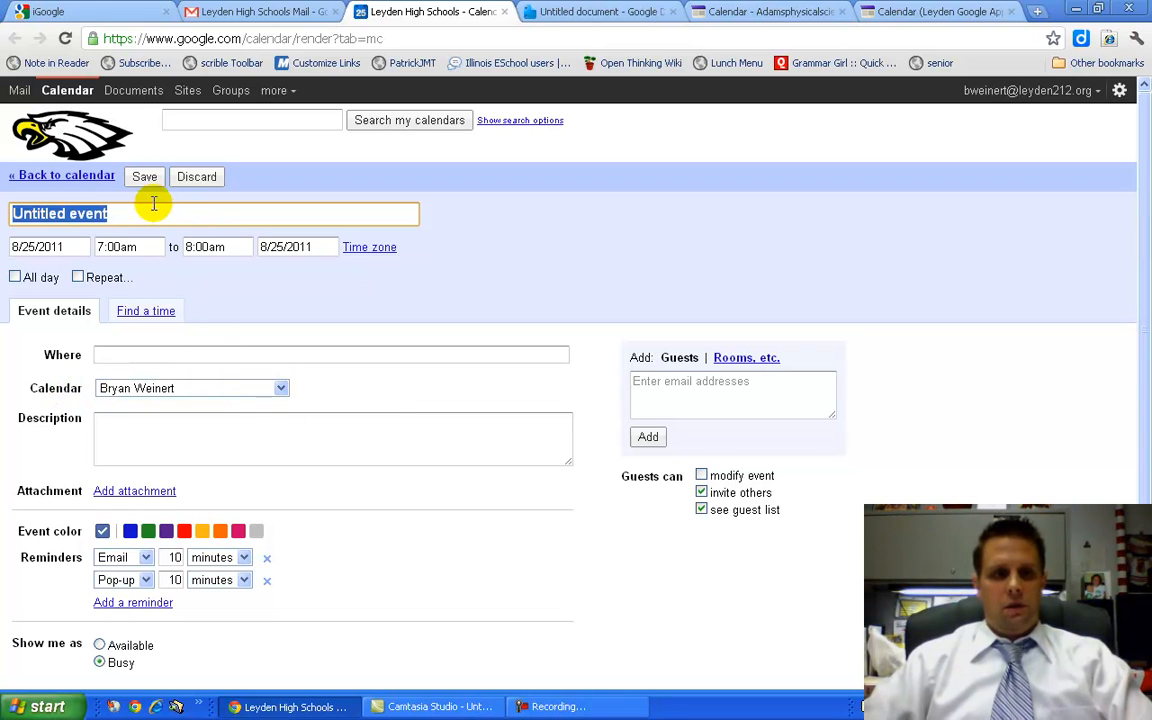
pyautogui.write('H')
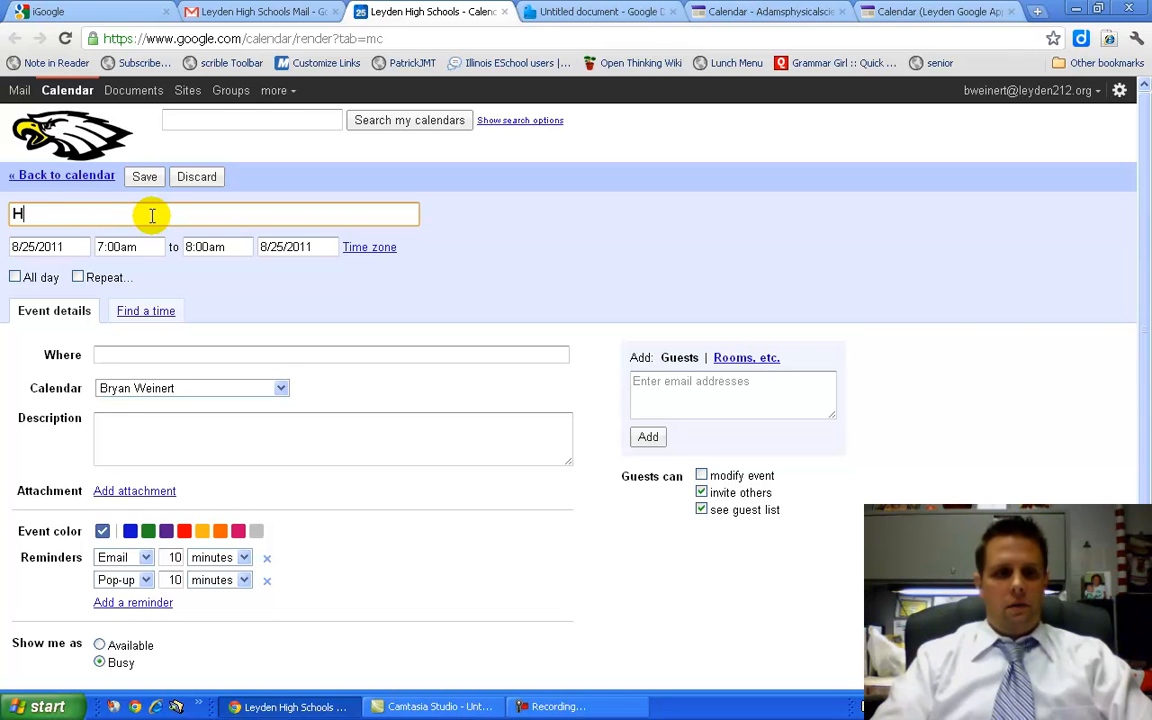
pyautogui.write('omework')
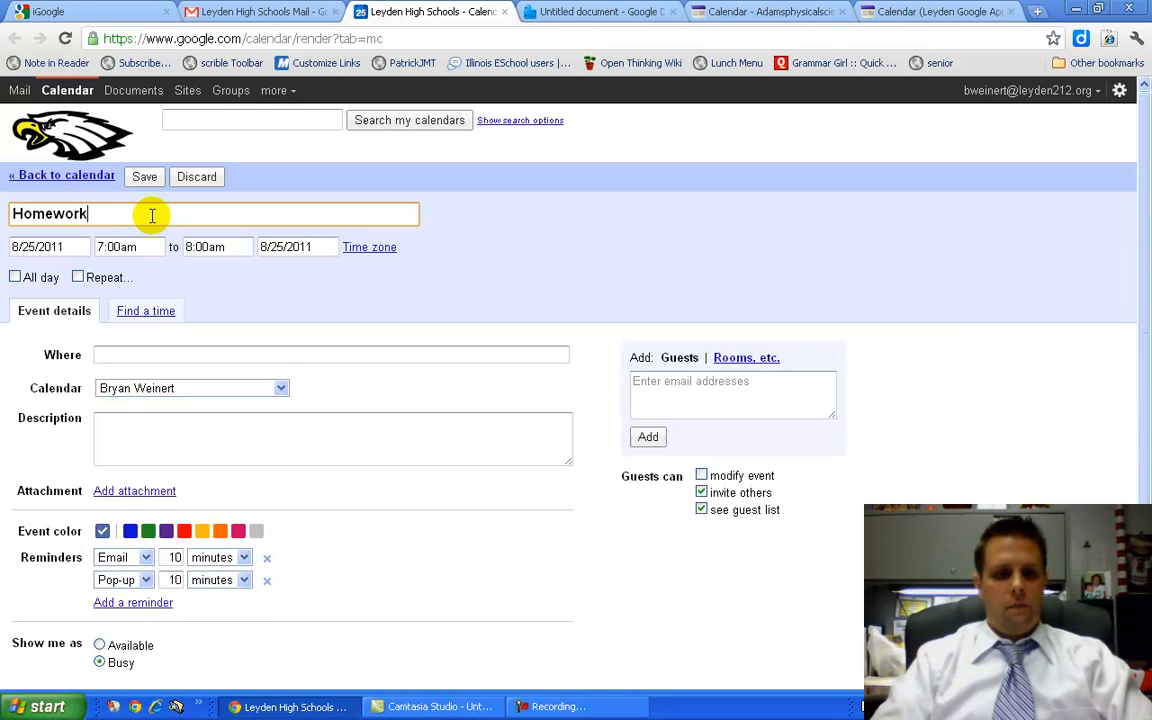
pyautogui.write(' p. 14 2-')
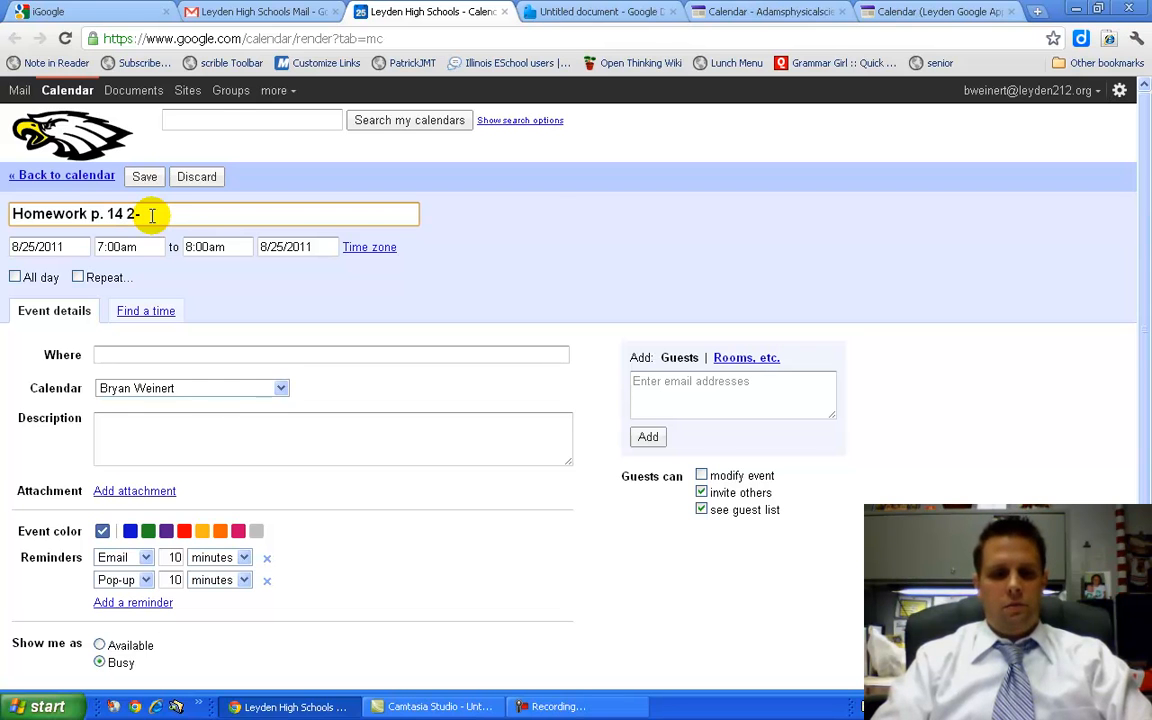
pyautogui.write('22')
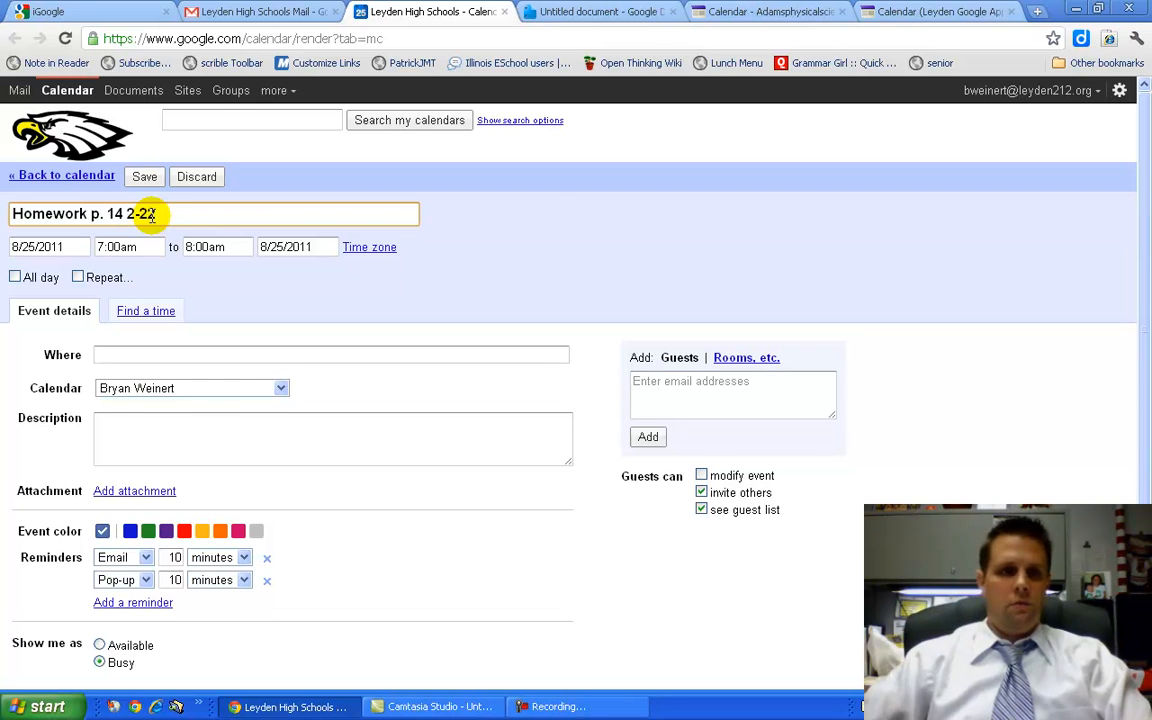
# Step: Assign the homework event to the Class Calendar and save it
pyautogui.click(210, 389)
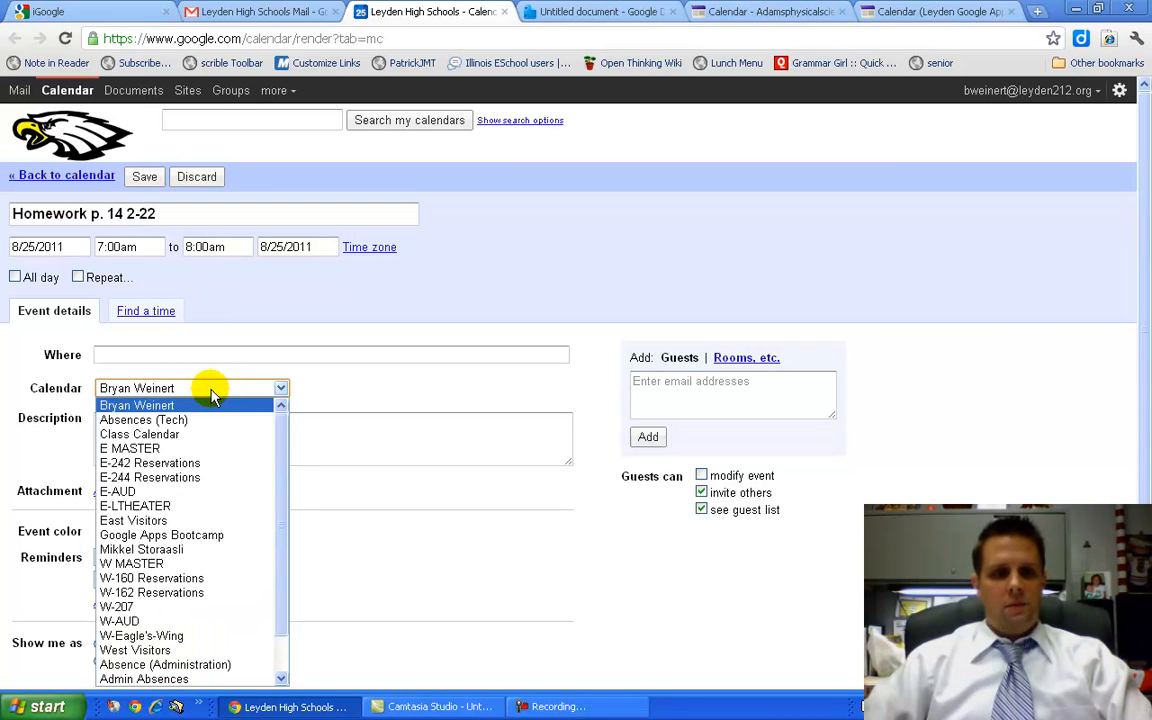
pyautogui.click(187, 436)
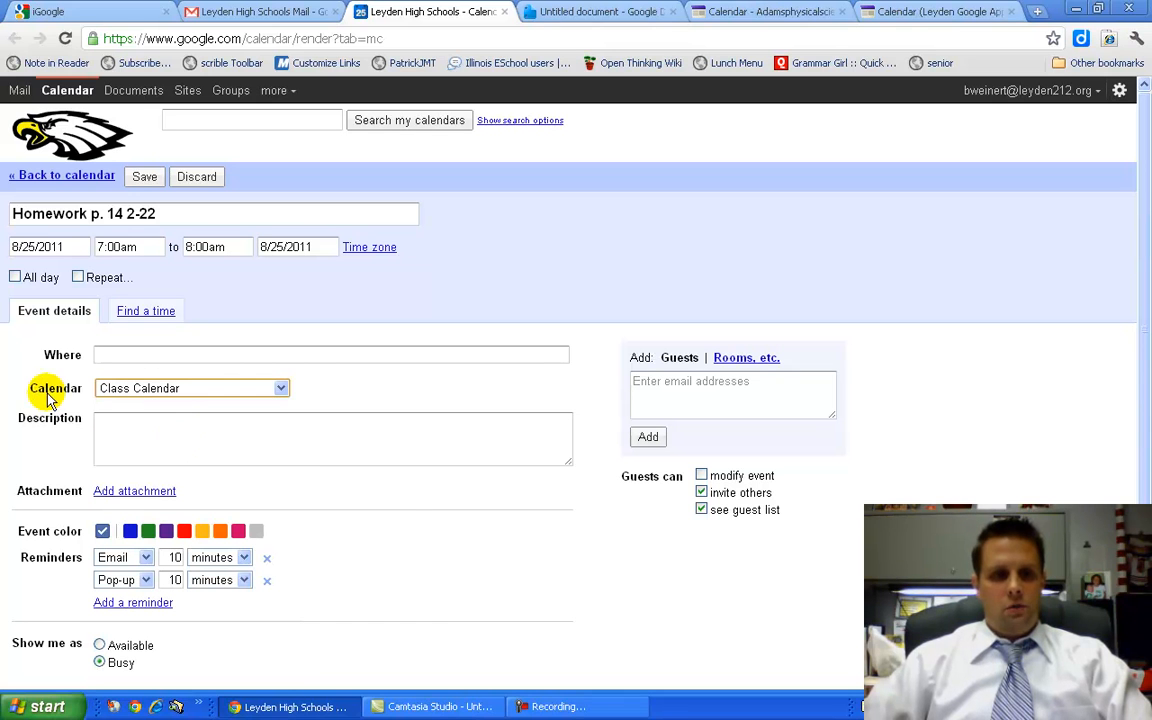
pyautogui.click(145, 180)
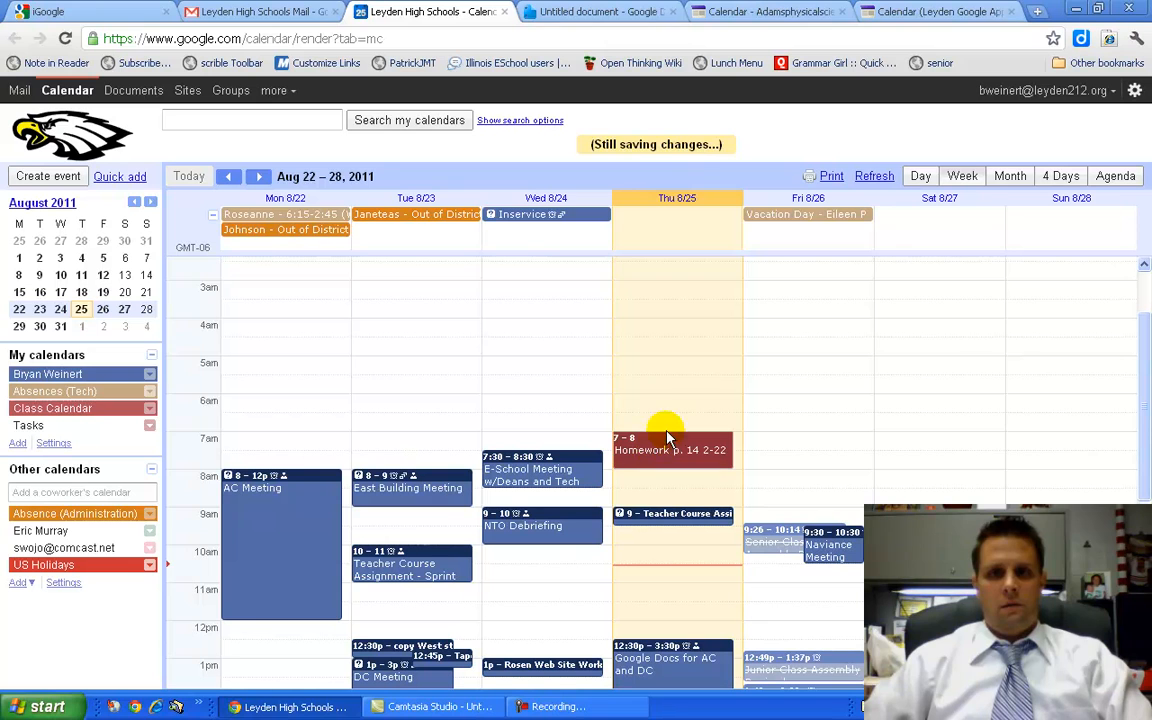
# Step: Switch to the Leyden Google Apps site, reload the Calendar page and check the details of the August 25 homework event
pyautogui.click(900, 14)
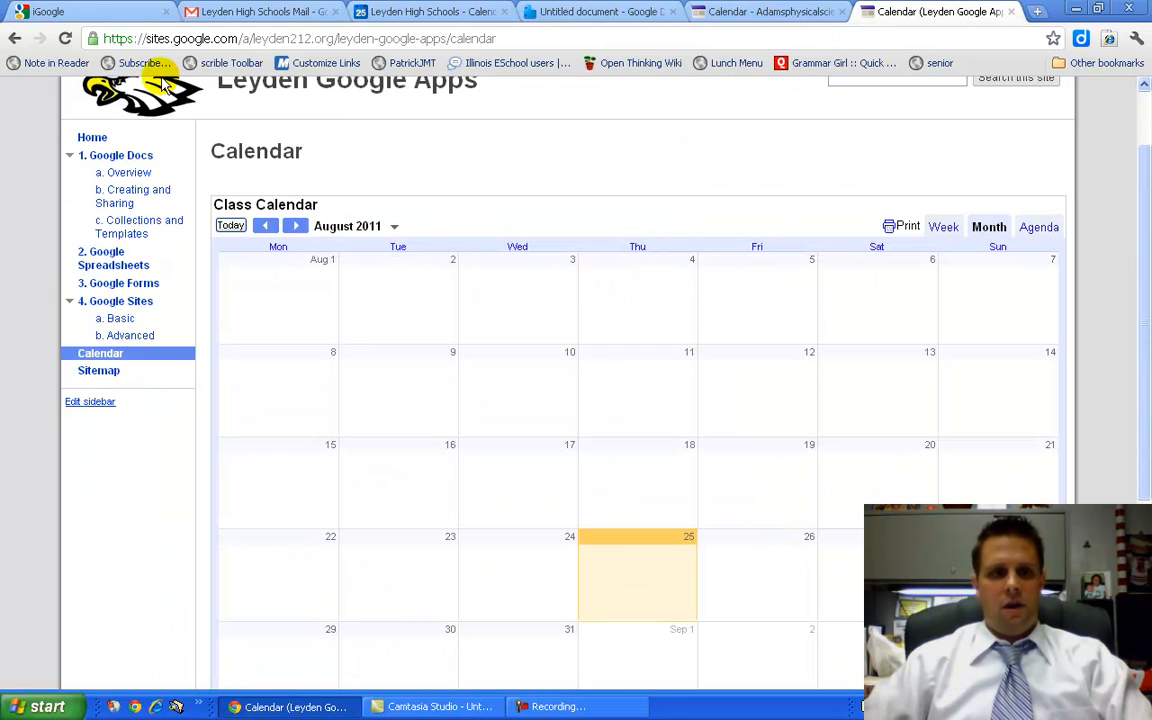
pyautogui.click(65, 38)
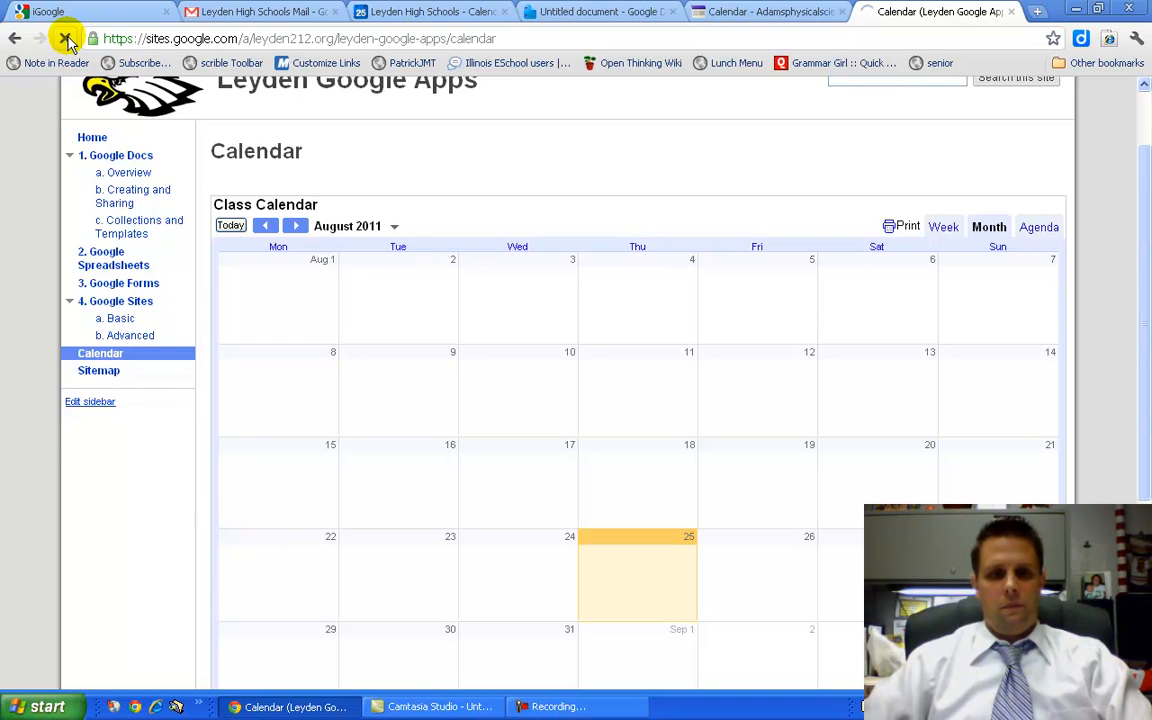
pyautogui.scroll(-2, 700, 376)
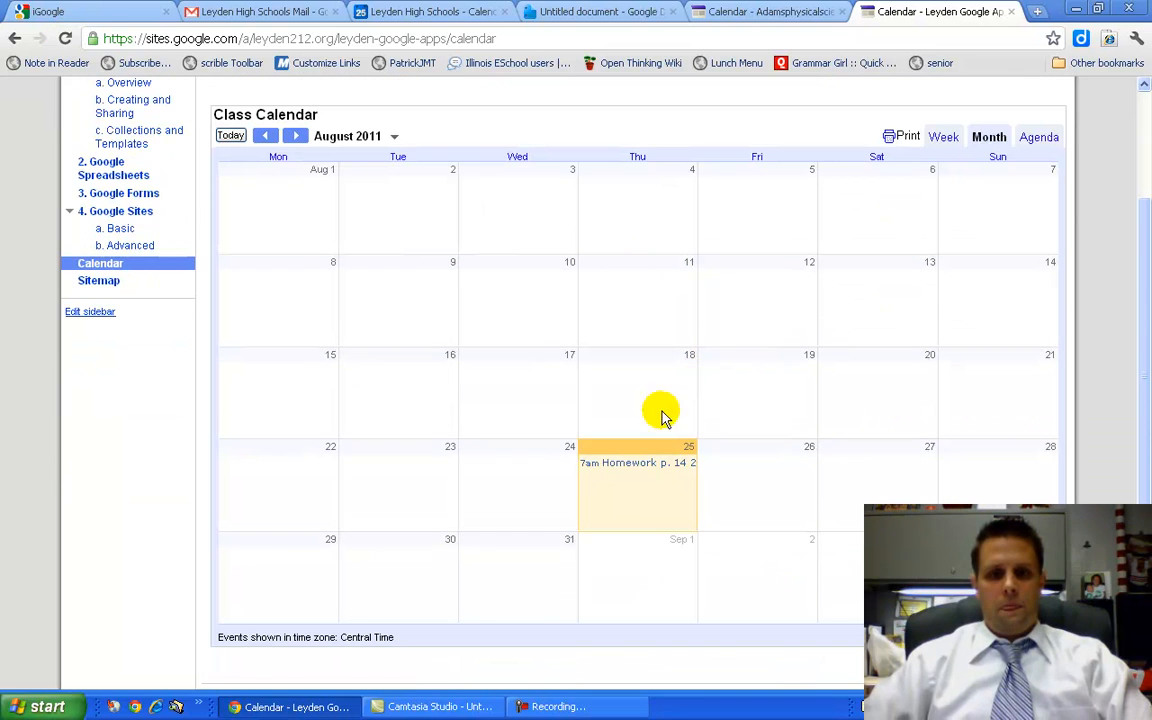
pyautogui.click(633, 470)
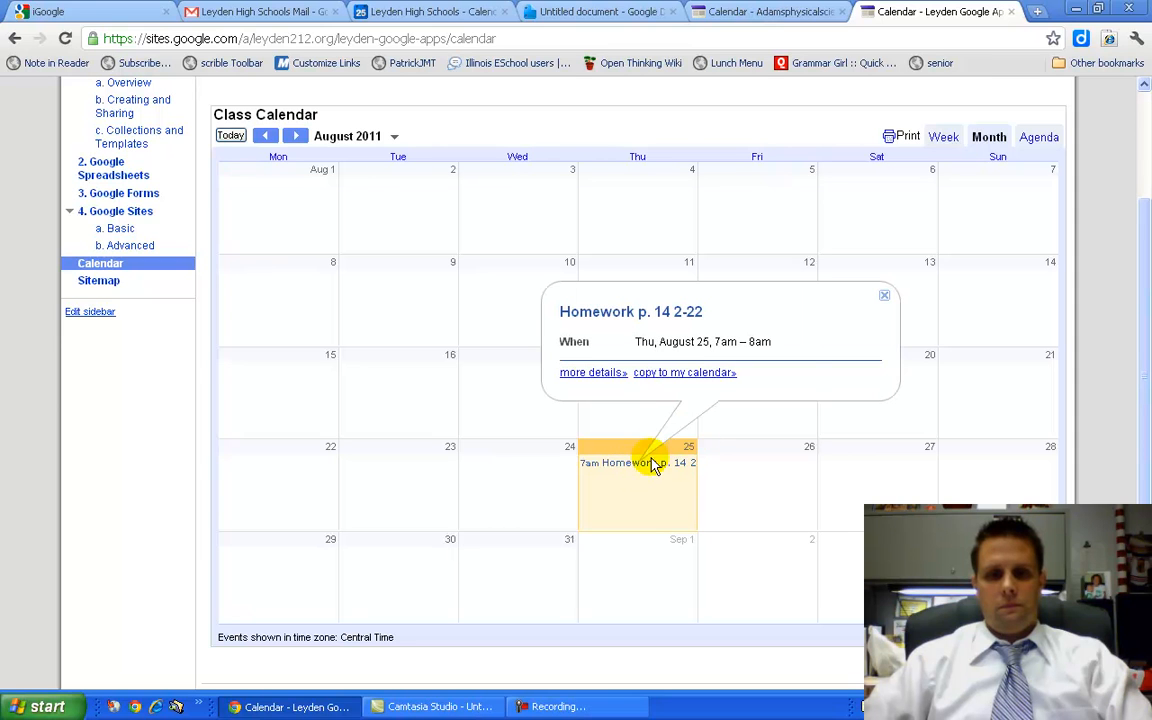
pyautogui.click(884, 300)
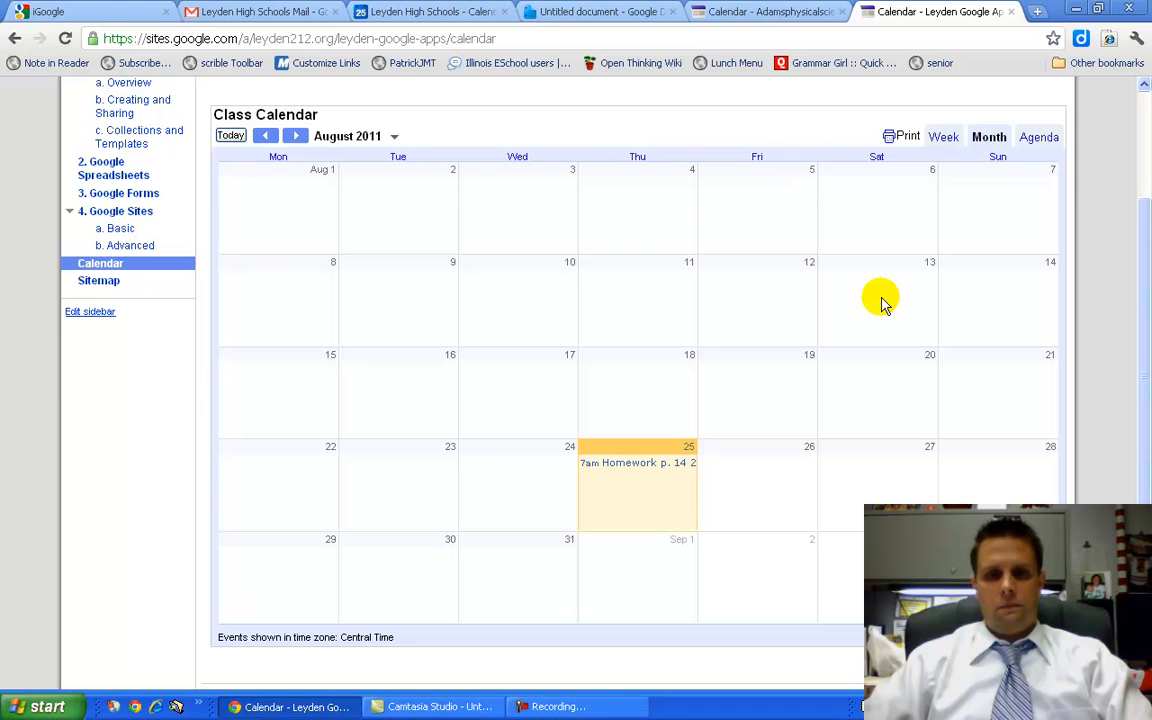
# Step: Switch back to Google Calendar, make the "Homework p. 14 2-22" event an all-day event and save it
pyautogui.click(460, 12)
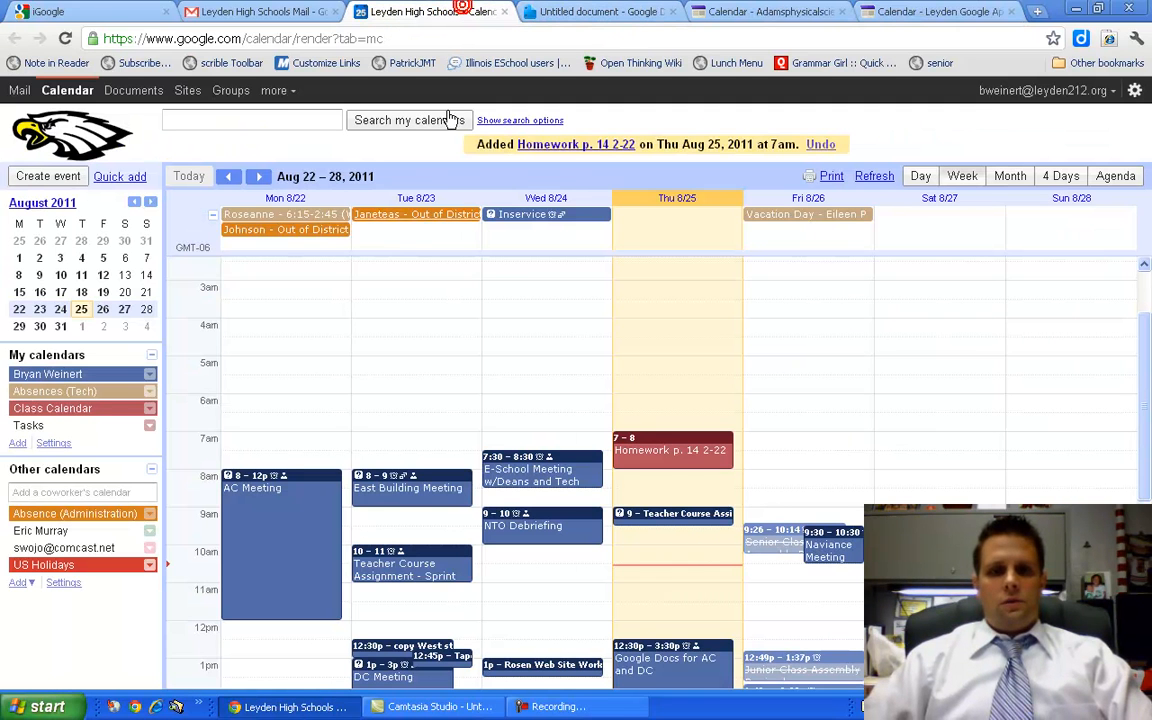
pyautogui.click(706, 460)
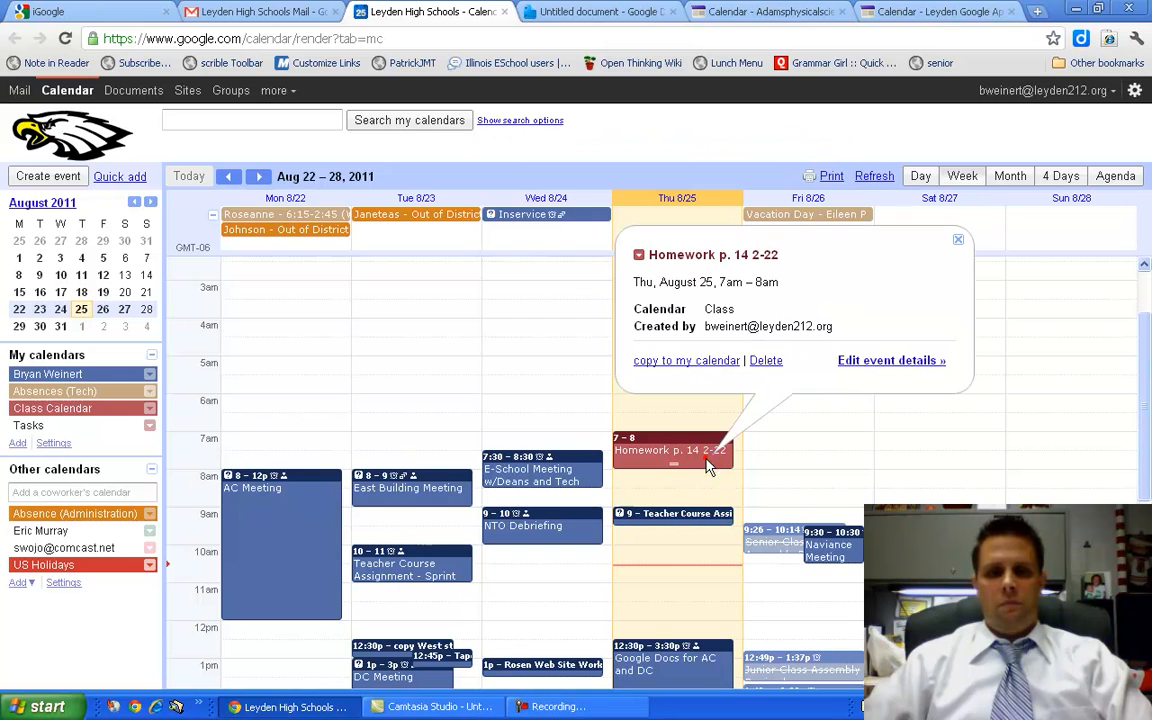
pyautogui.click(852, 361)
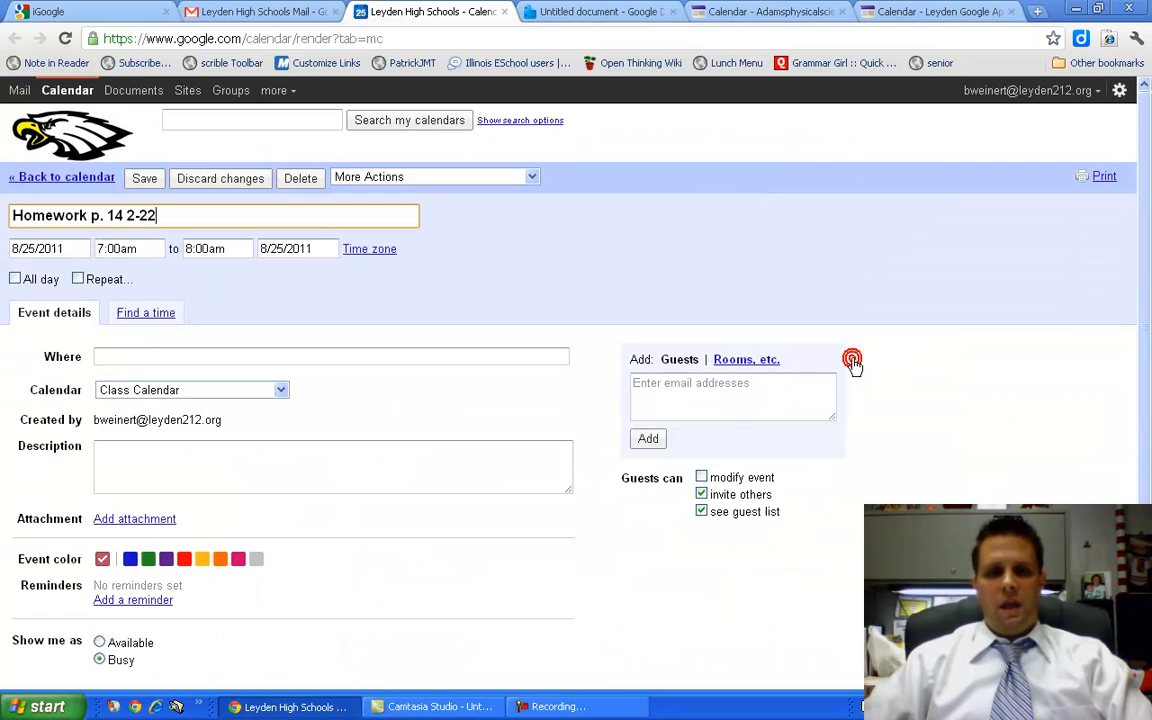
pyautogui.click(14, 279)
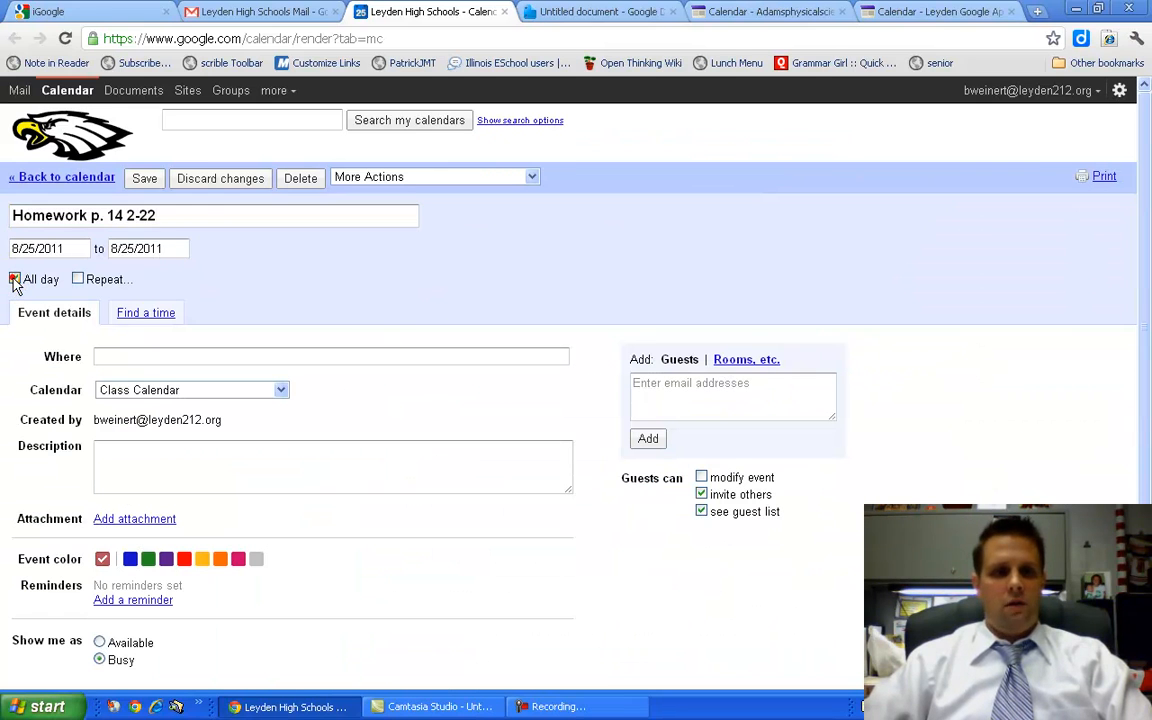
pyautogui.click(144, 178)
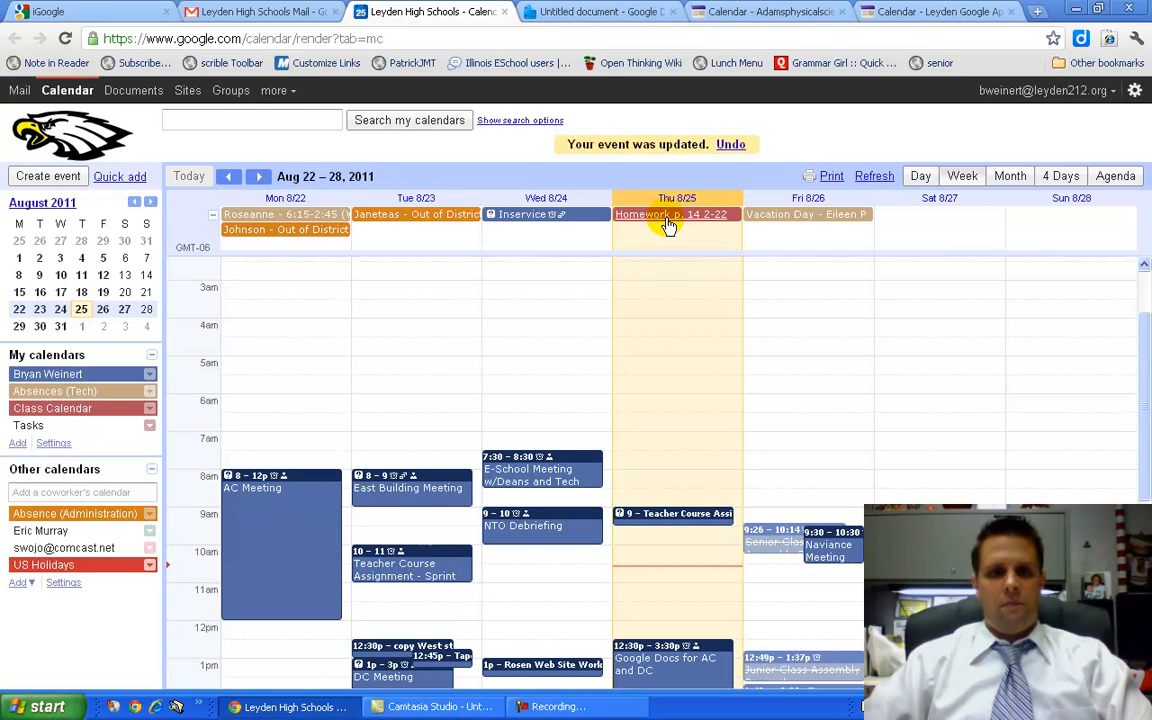
# Step: Return to the site's Calendar page, reload it and review the updated homework event's details
pyautogui.click(905, 12)
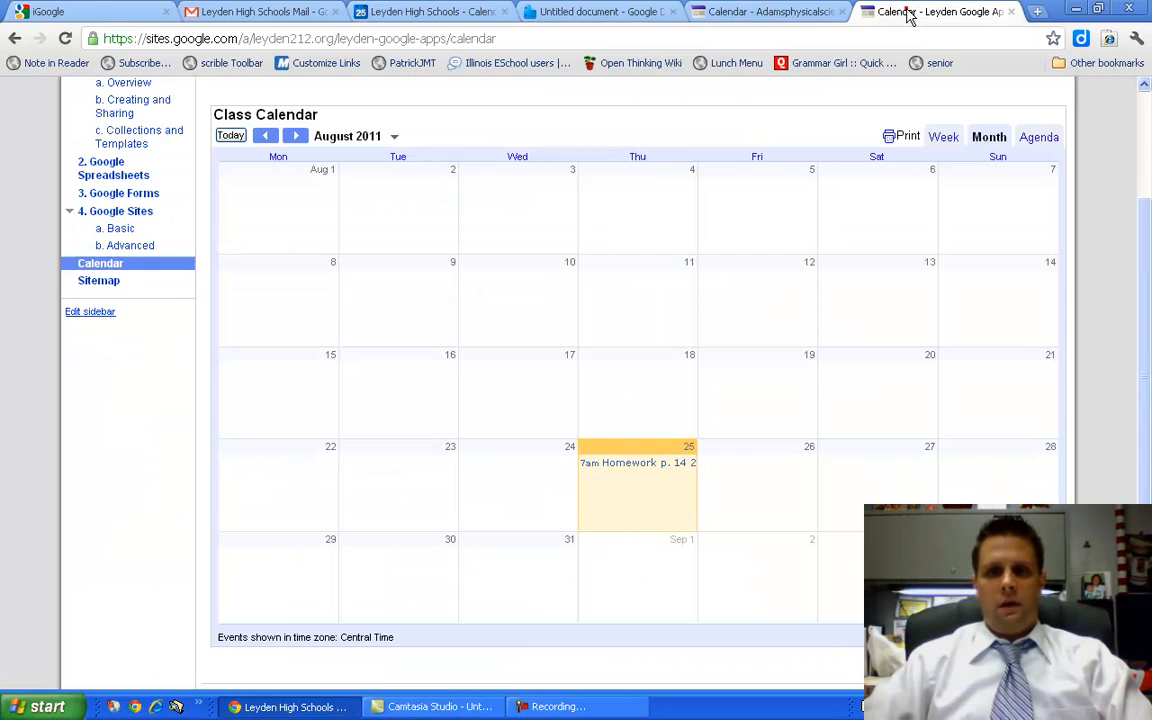
pyautogui.click(65, 38)
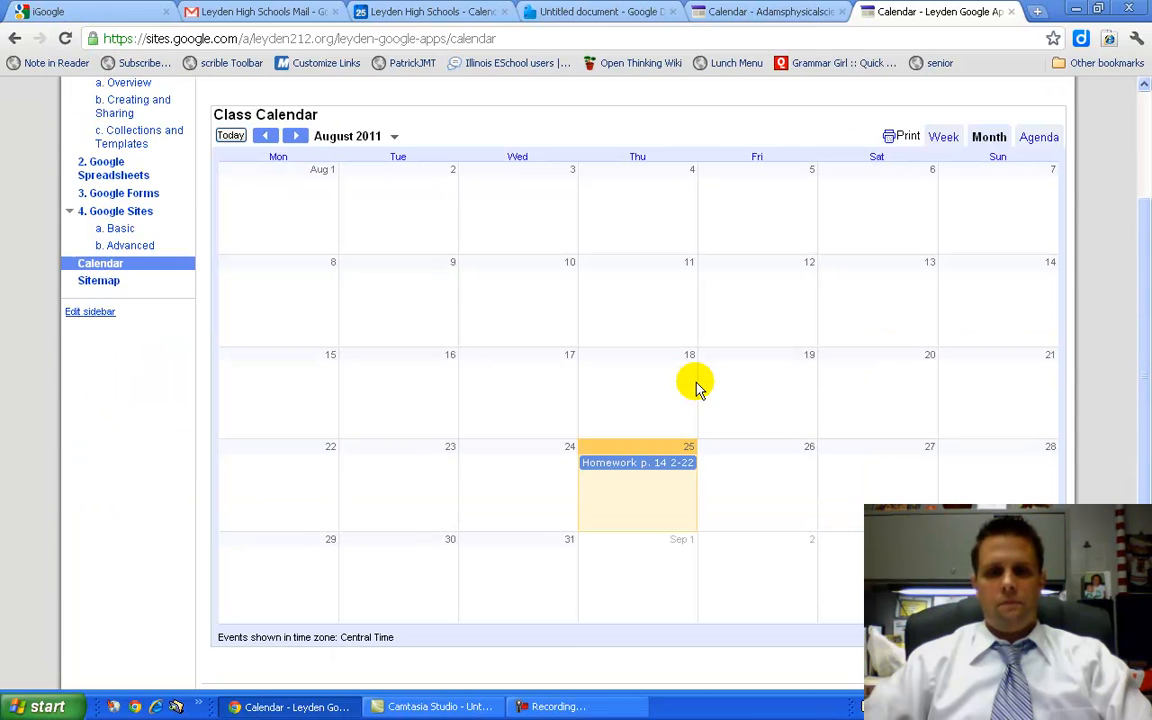
pyautogui.click(640, 464)
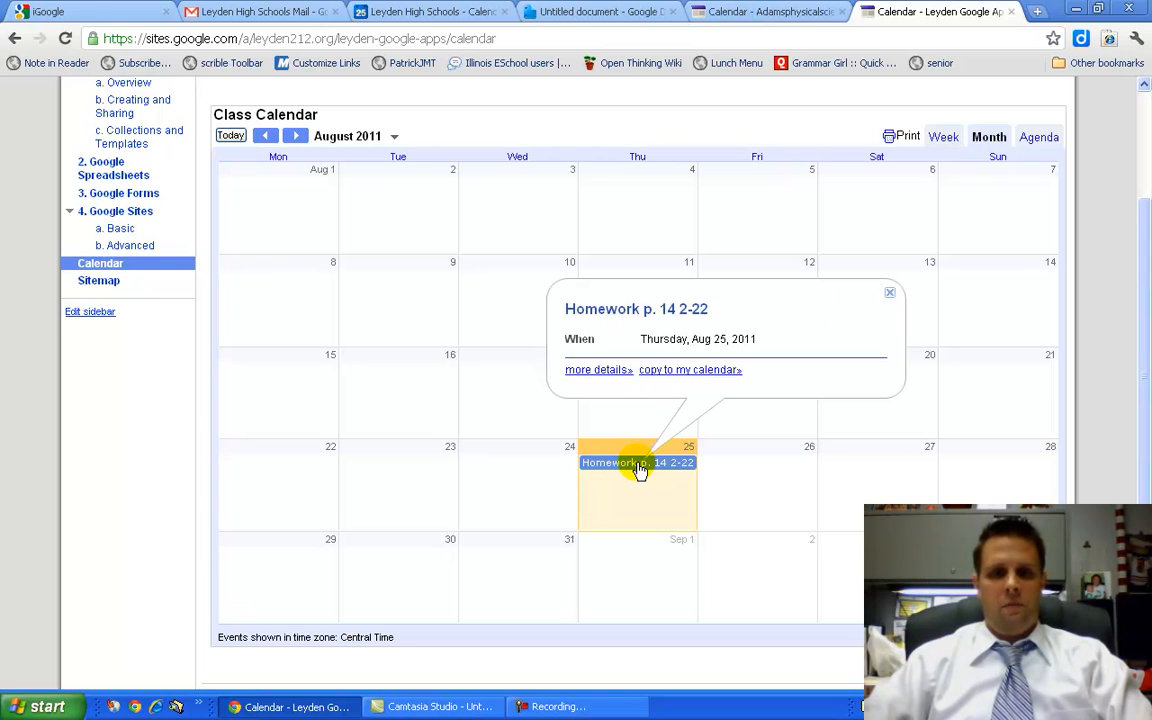
pyautogui.click(890, 295)
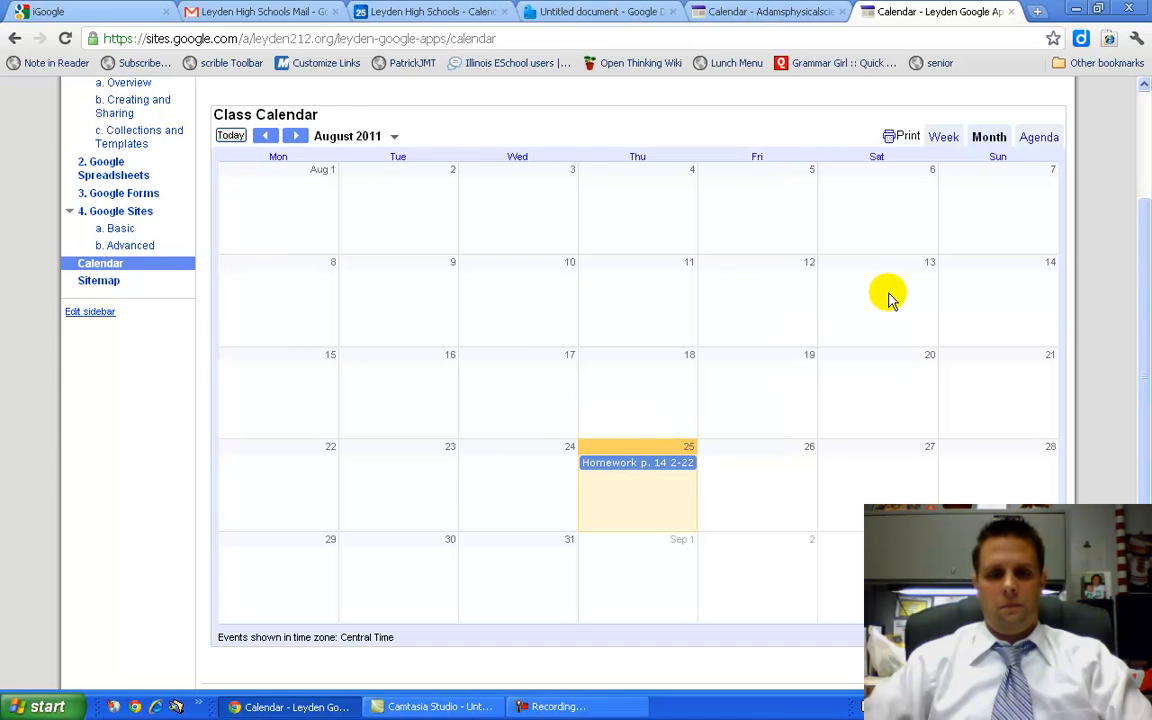
# Step: Check the time zone in the Google Sites user settings, leave without saving, and compare it with the embedded calendar's time zone
pyautogui.scroll(3, 817, 452)
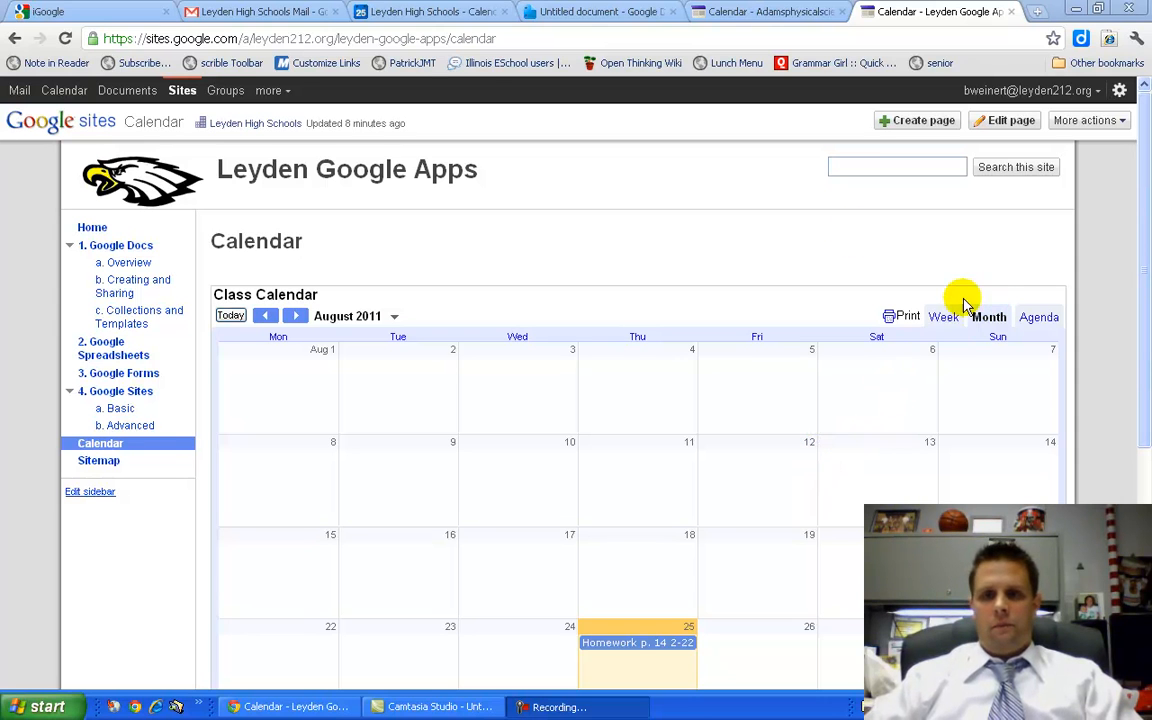
pyautogui.click(1119, 92)
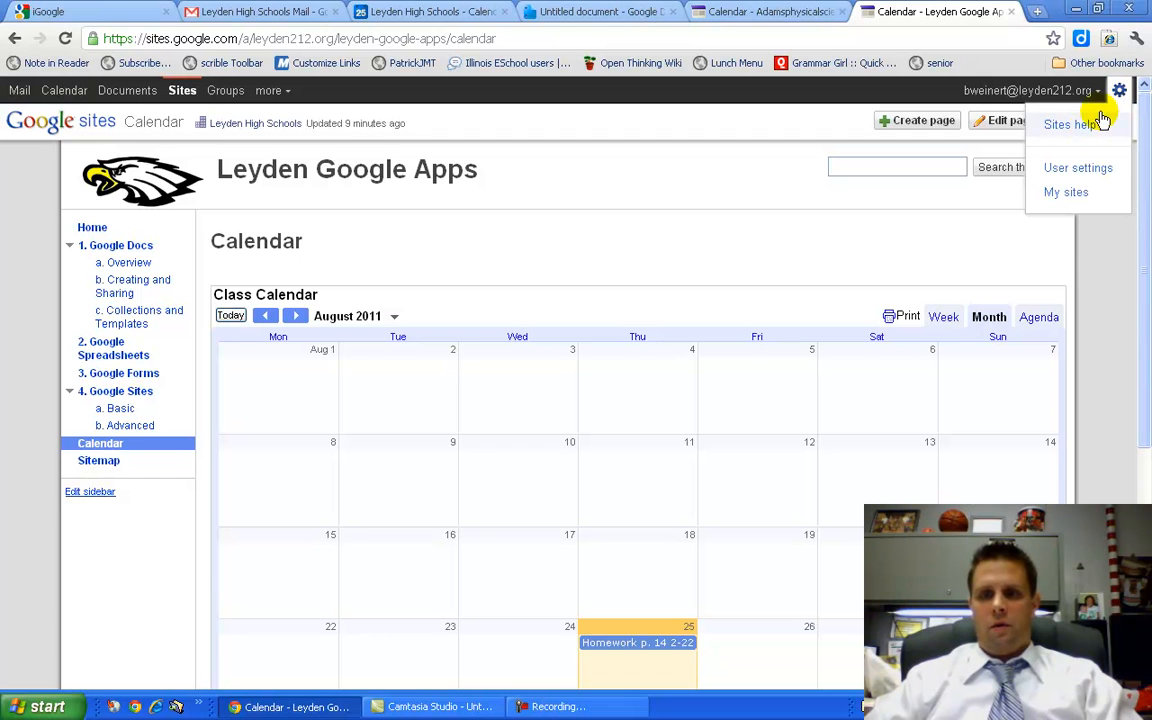
pyautogui.click(1078, 172)
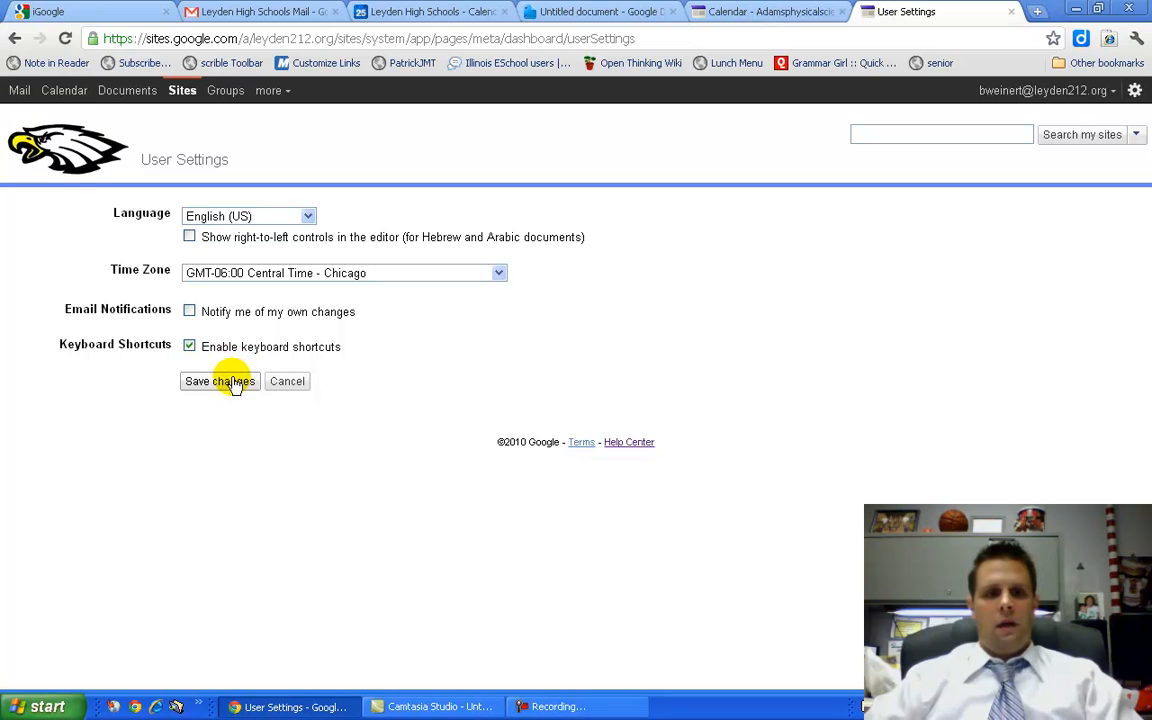
pyautogui.click(287, 383)
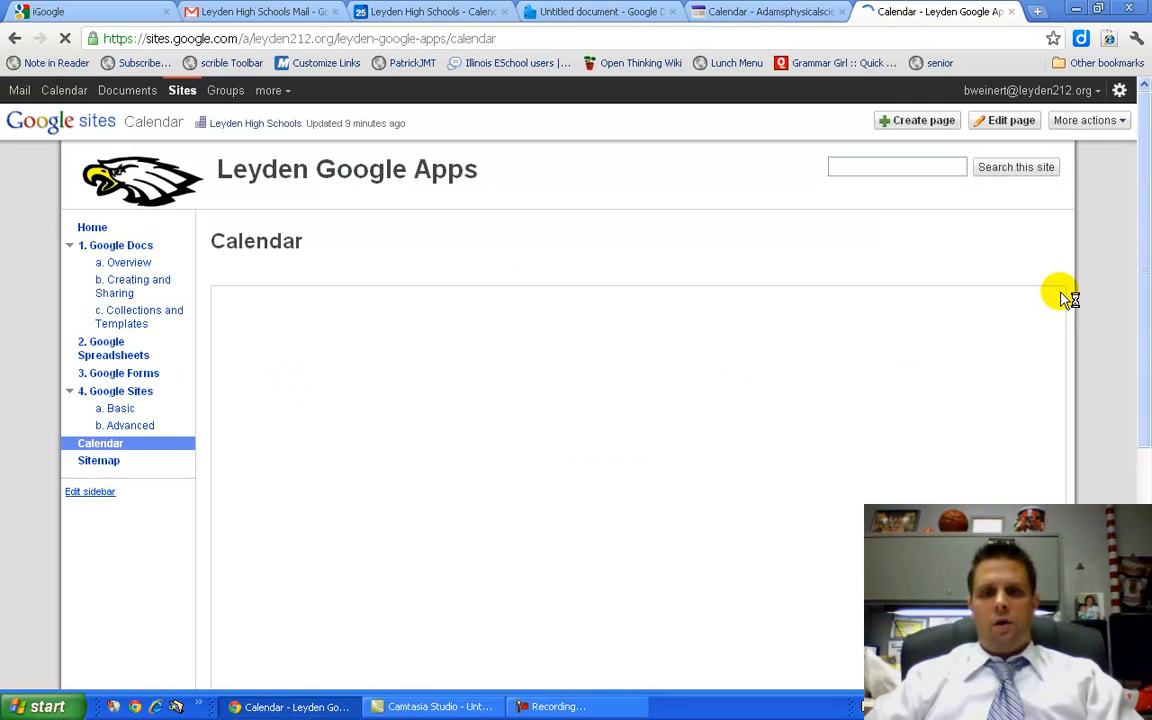
pyautogui.scroll(-4, 1078, 300)
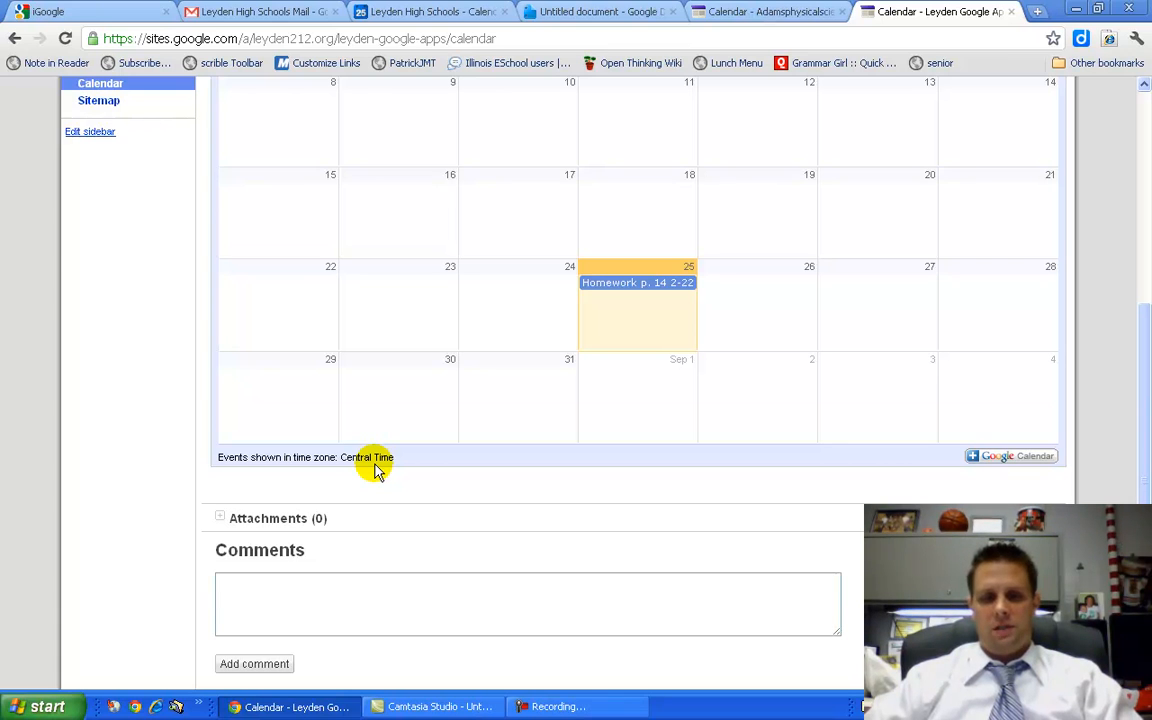
pyautogui.scroll(2, 376, 470)
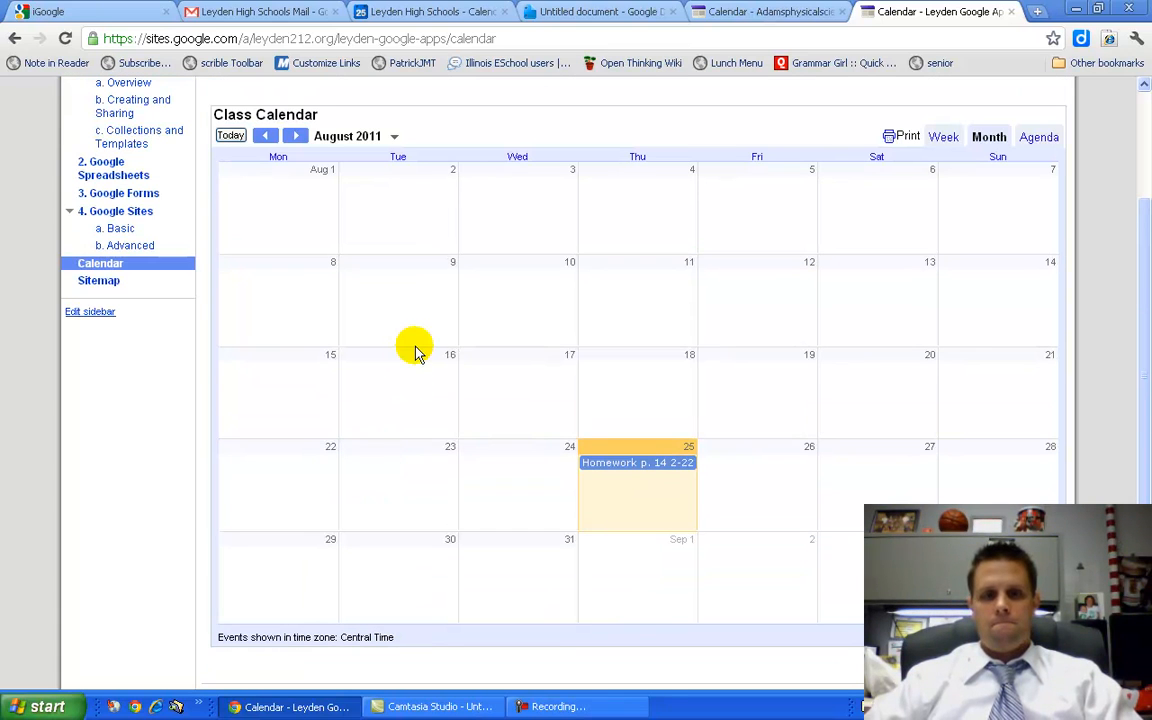